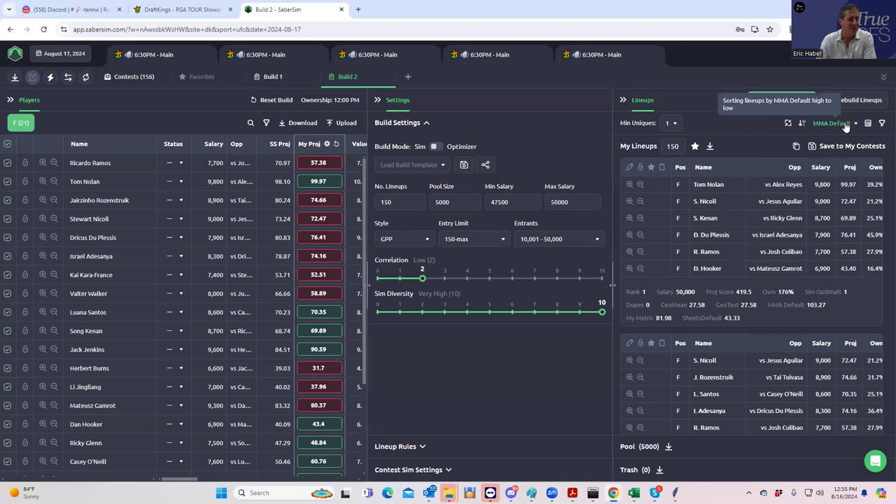
# Inspect the MMA Default formula: 0.5 My Proj, 0.75 99th percentile, −0.1 ownership.
pyautogui.click(882, 124)
pyautogui.click(881, 124)
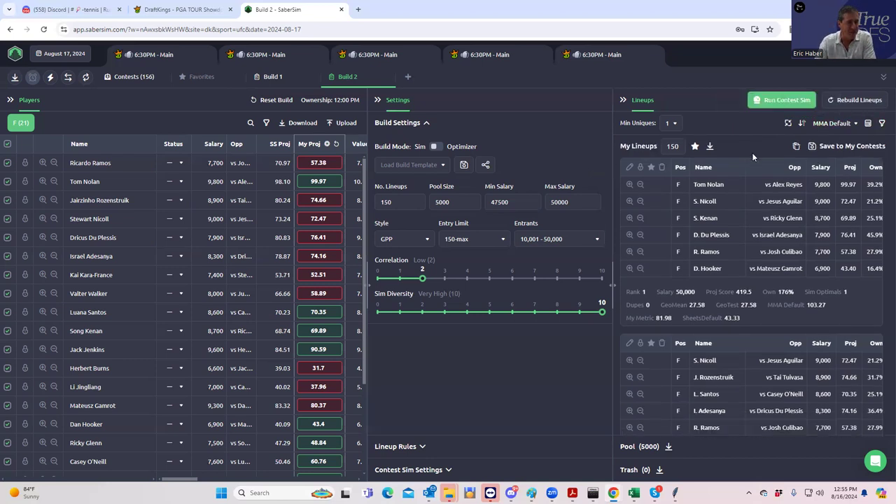
pyautogui.click(881, 123)
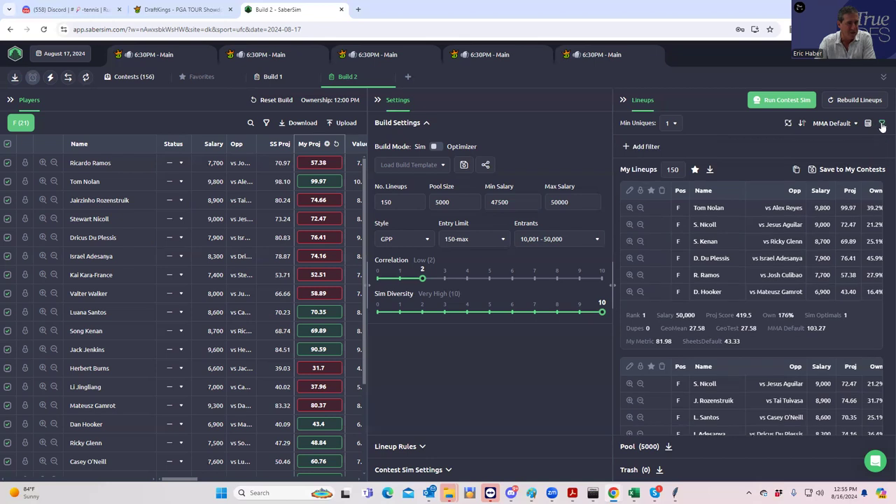
pyautogui.click(832, 127)
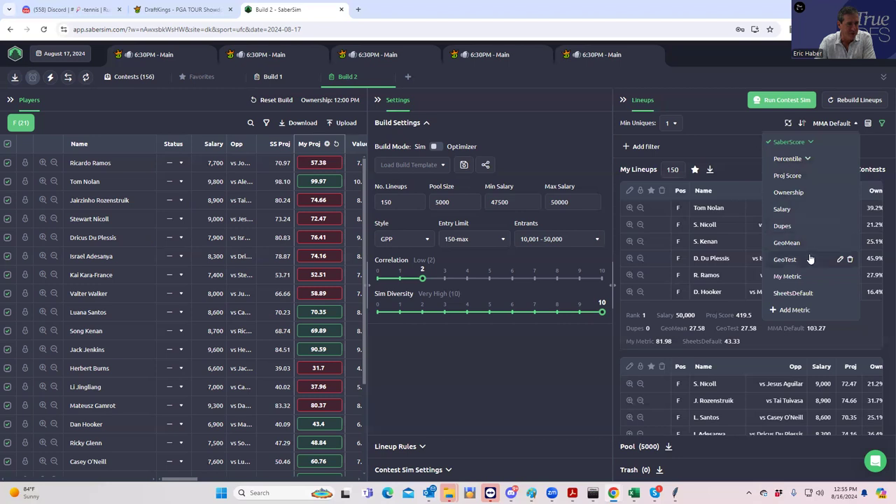
pyautogui.click(810, 142)
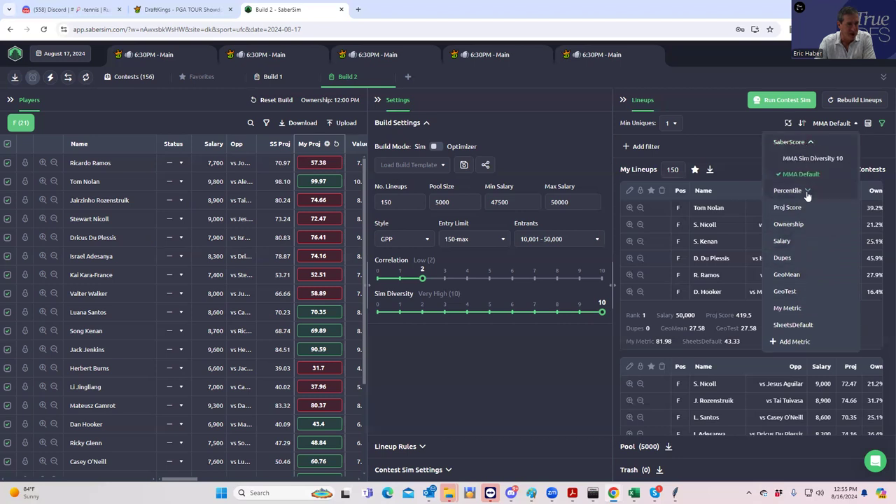
pyautogui.click(852, 175)
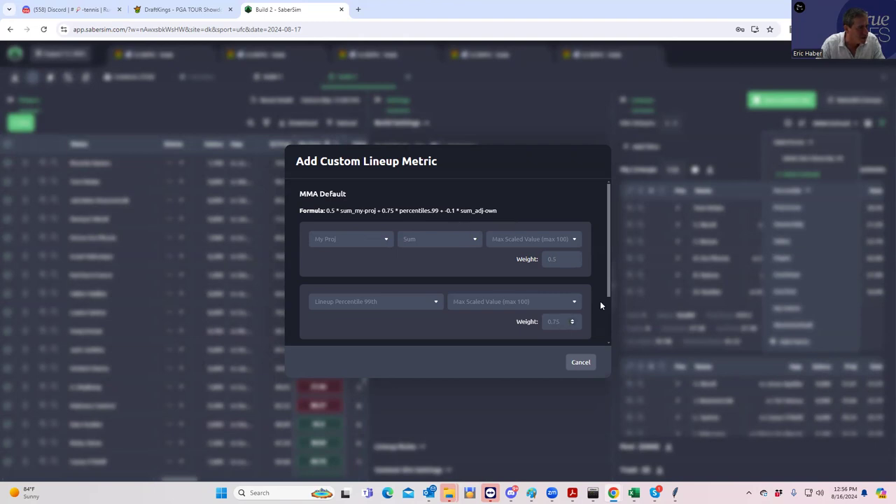
# Close MMA Default unchanged and review the SheetsDefault metric's weights without editing them.
pyautogui.click(576, 362)
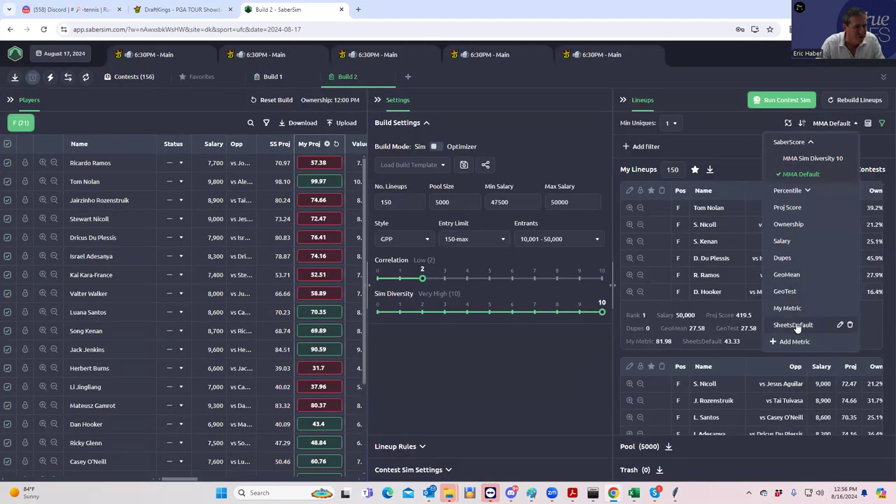
pyautogui.click(841, 325)
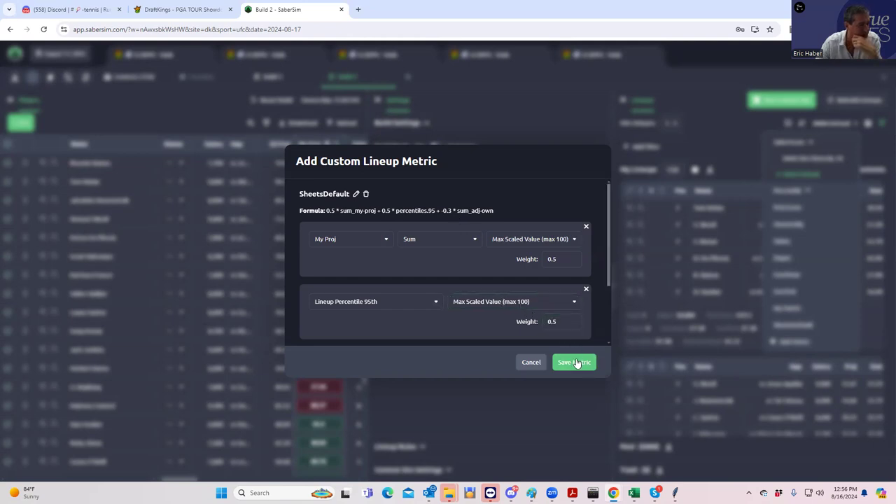
pyautogui.click(531, 363)
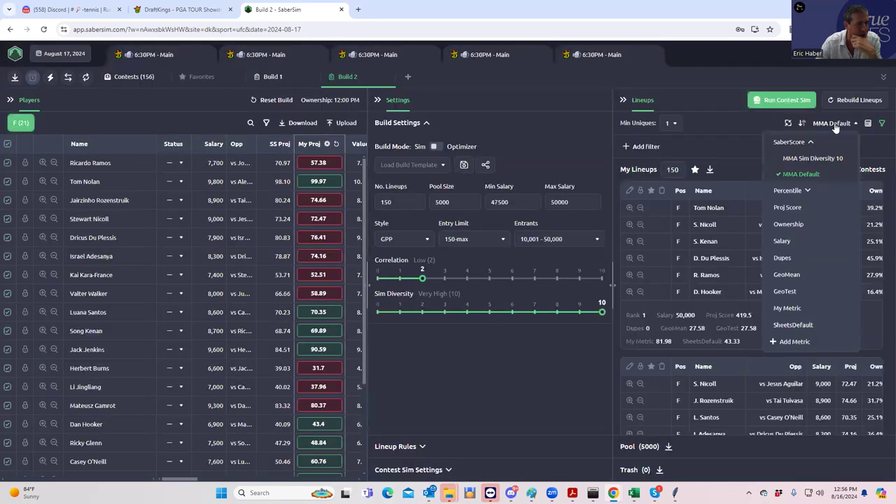
# Re-check the MMA Default formula and close it without changes.
pyautogui.click(849, 175)
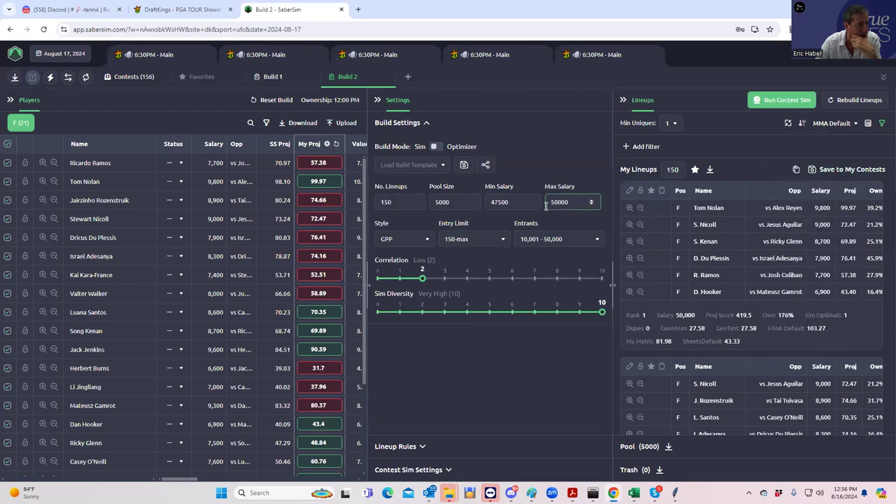
pyautogui.click(849, 124)
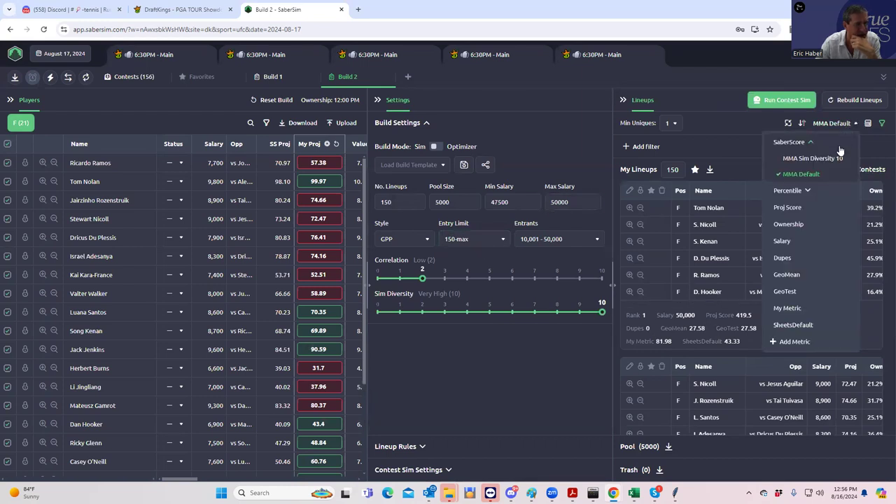
pyautogui.click(851, 175)
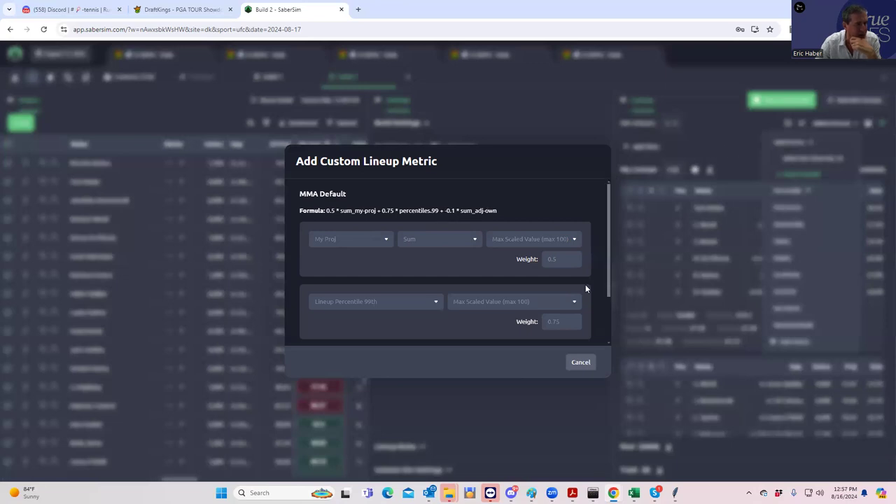
pyautogui.click(580, 364)
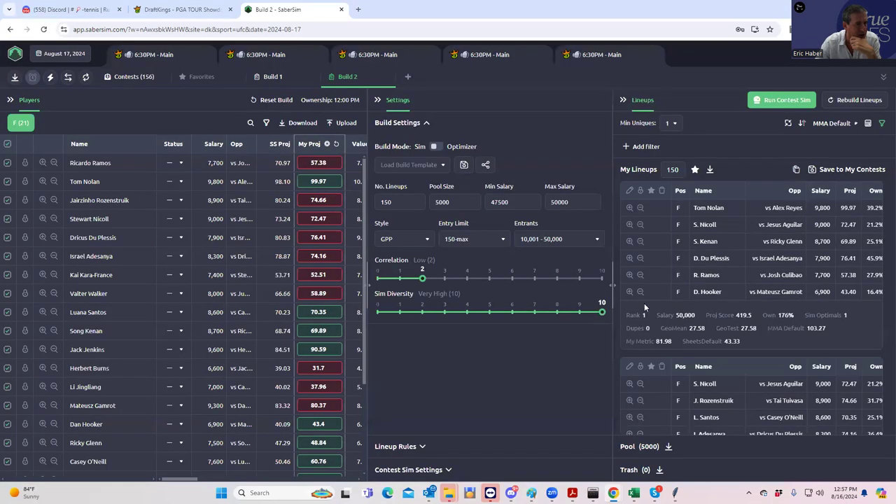
# Open SheetsDefault (0.5 My Proj, 0.5 95th percentile, −0.3 ownership) in the metric editor.
pyautogui.click(832, 124)
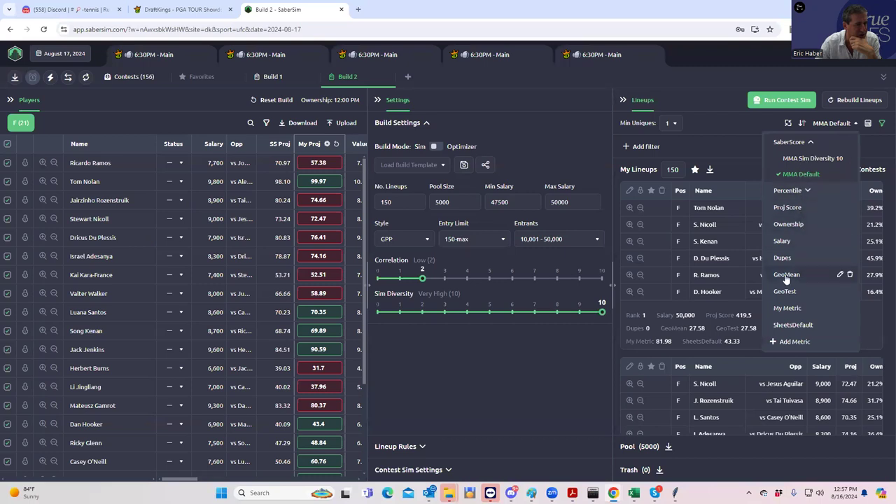
pyautogui.moveTo(789, 329)
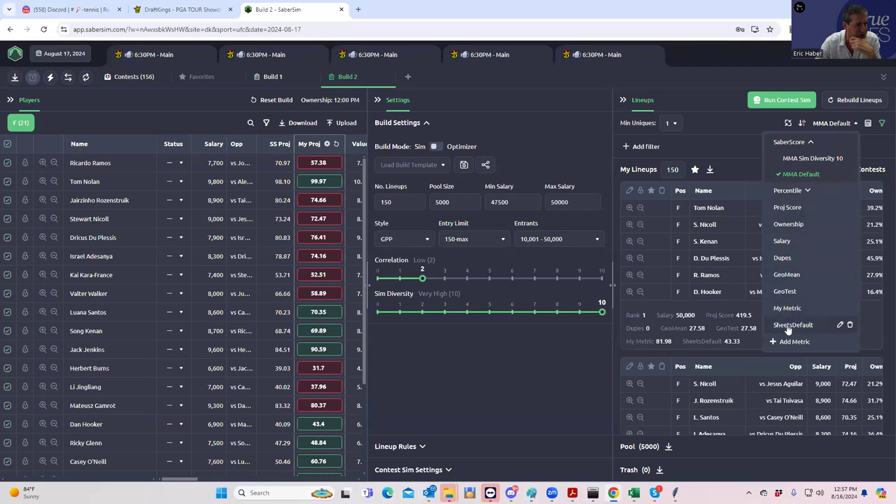
pyautogui.click(839, 326)
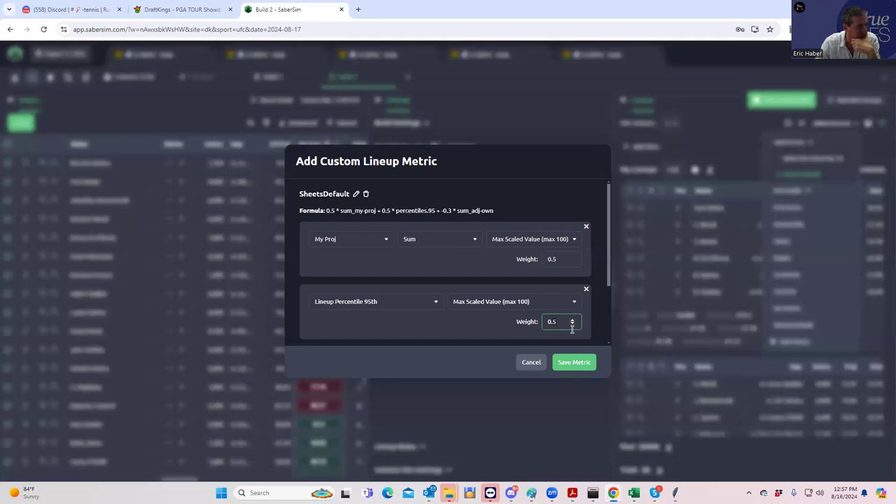
# Set SheetsDefault's 95th-percentile weight to 0.75 and ownership weight to -0.2, then save.
pyautogui.click(551, 257)
pyautogui.click(540, 322)
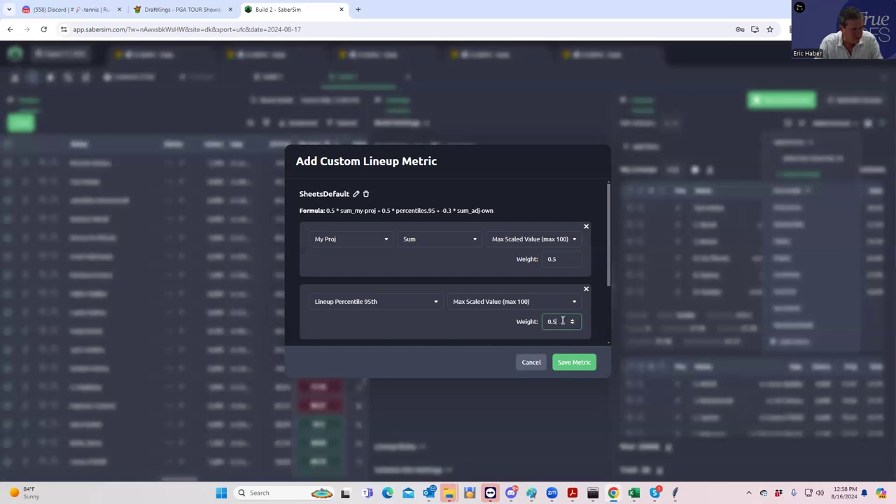
pyautogui.write('75')
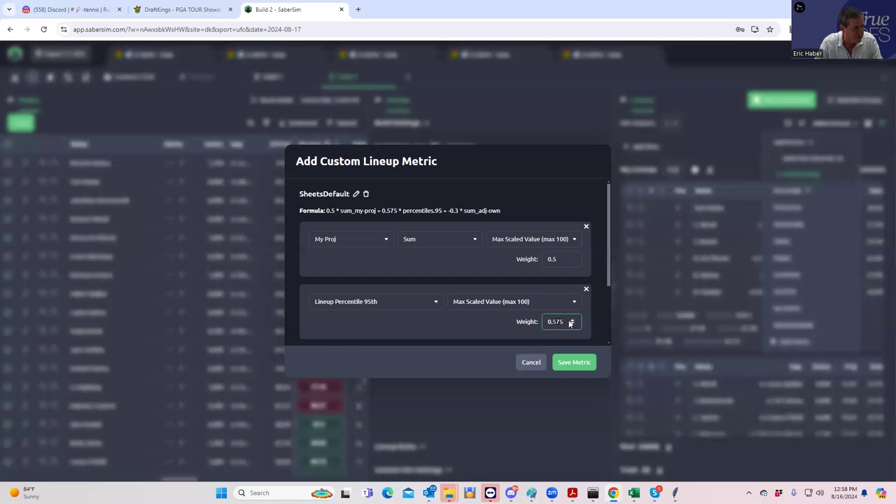
pyautogui.press('BackSpace')
pyautogui.press('BackSpace')
pyautogui.press('BackSpace')
pyautogui.write('75')
pyautogui.click(561, 290)
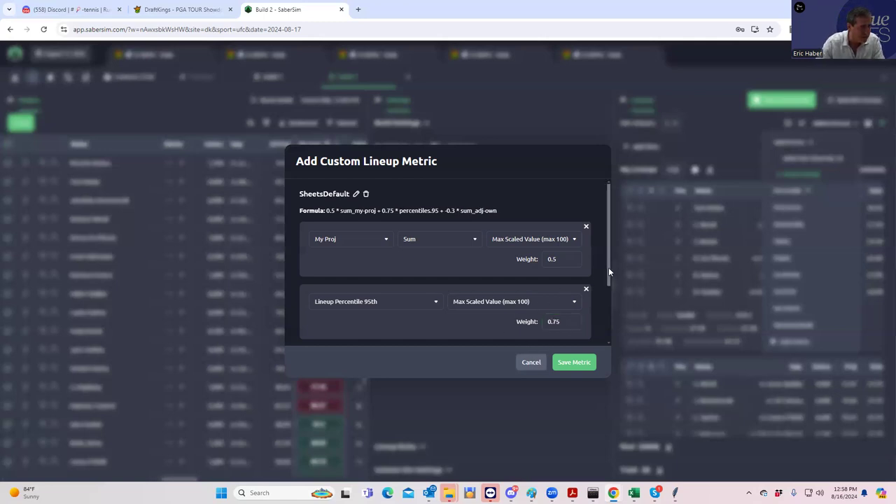
pyautogui.moveTo(608, 267); pyautogui.dragTo(611, 314)
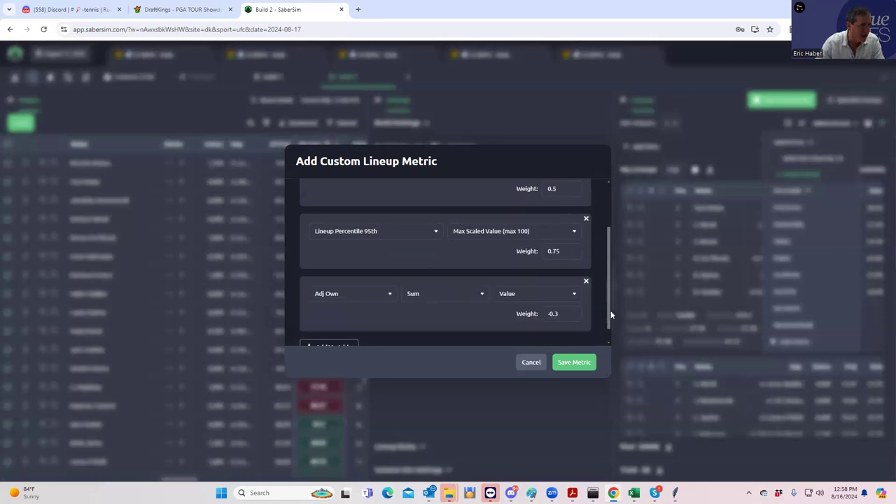
pyautogui.click(553, 314)
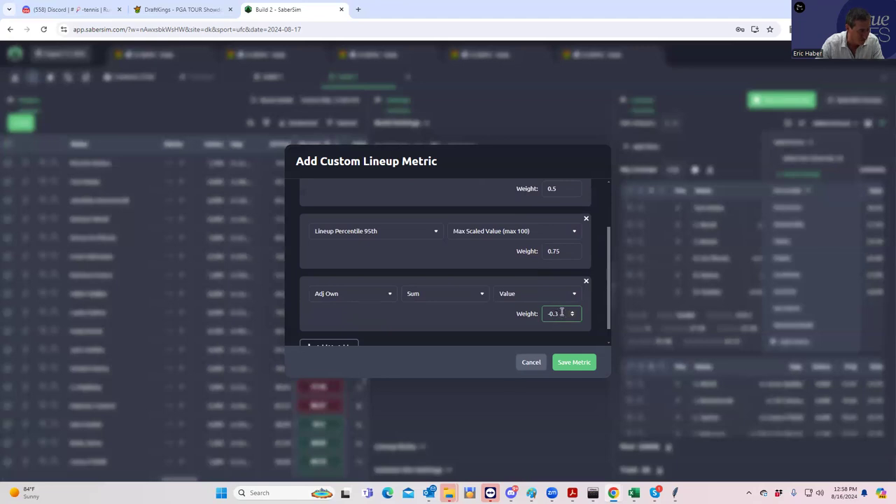
pyautogui.press('BackSpace')
pyautogui.write('2')
pyautogui.click(573, 364)
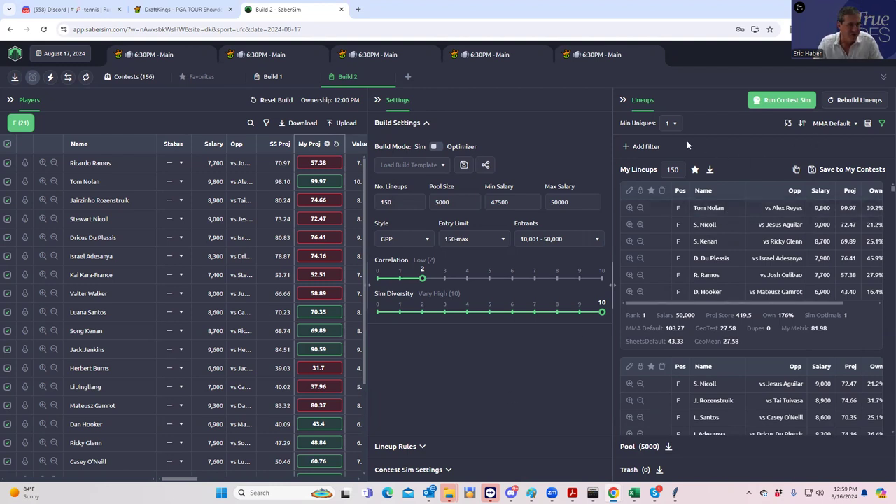
# Keep the top 25 lineups and add them, ranked by MMA Default, to Favorites.
pyautogui.click(676, 170)
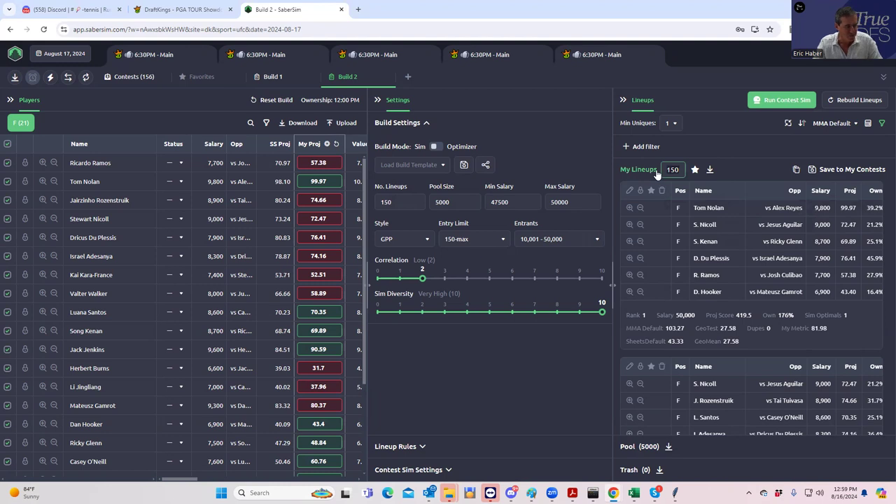
pyautogui.write('25')
pyautogui.click(745, 158)
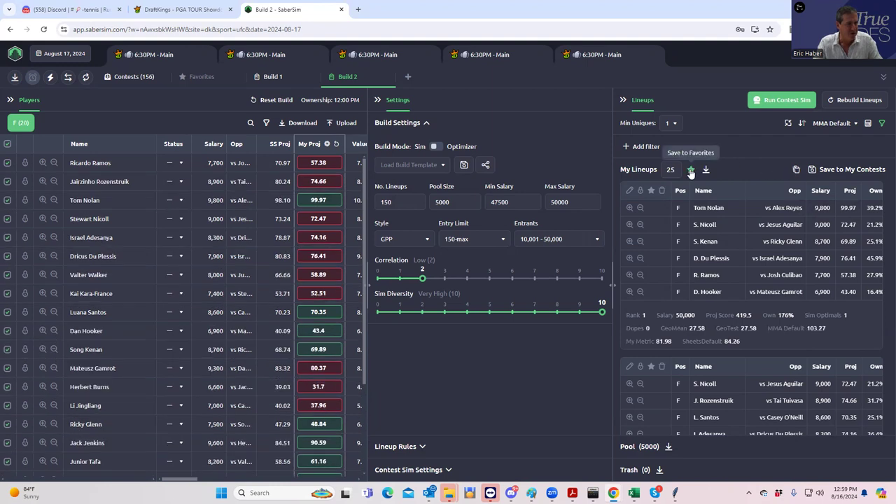
pyautogui.click(691, 170)
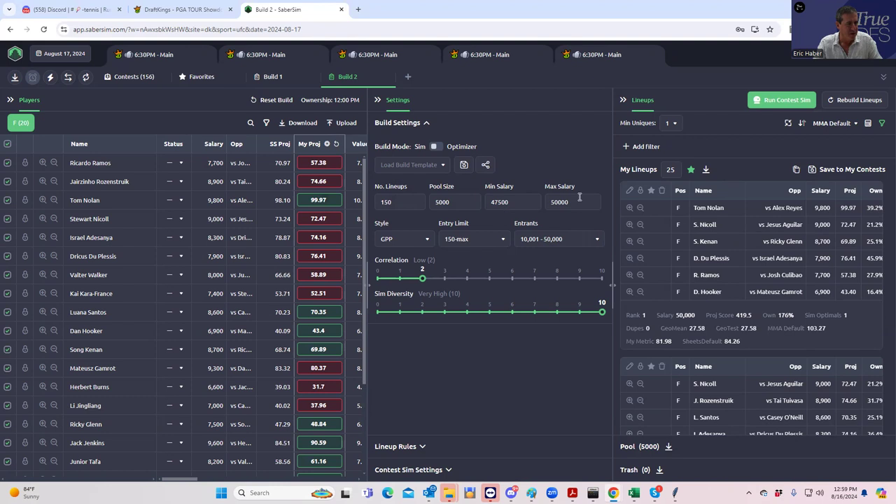
# Rank lineups by SheetsDefault and add its top 25 to Favorites.
pyautogui.click(826, 124)
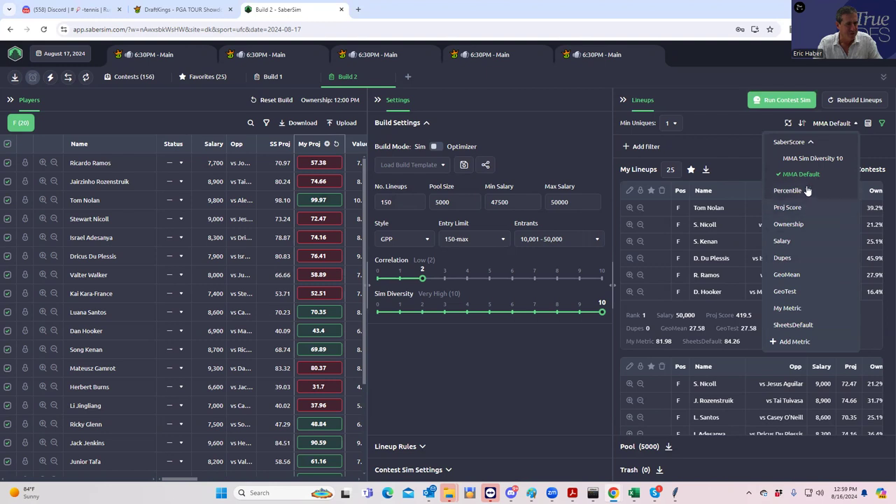
pyautogui.click(793, 325)
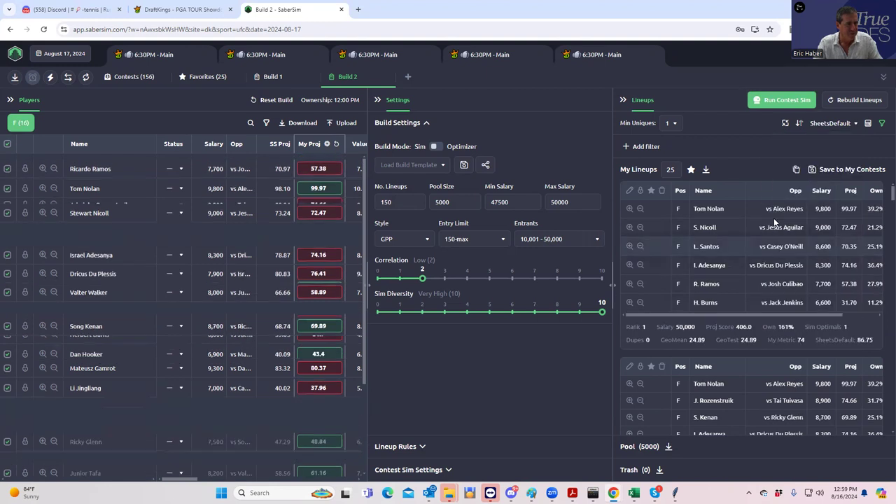
pyautogui.click(690, 171)
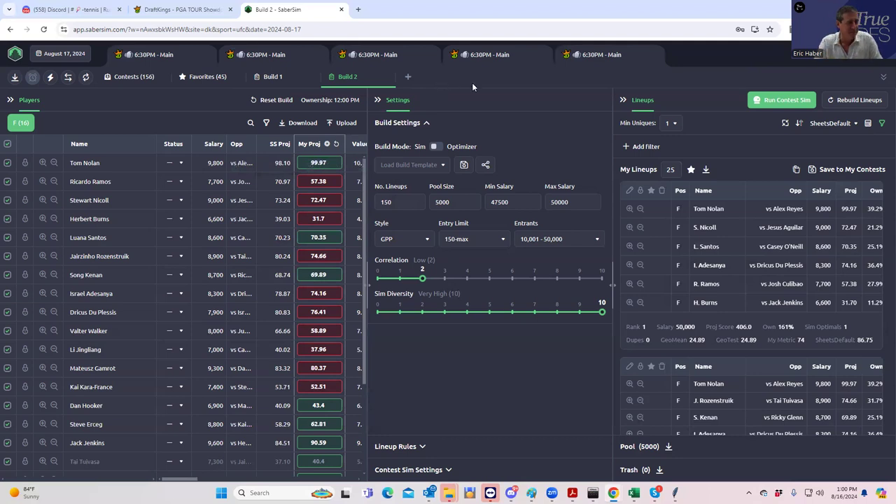
# Sort by MMA Sim Diversity 10, rebuild the lineups, and re-sort the 150 results by it.
pyautogui.click(818, 126)
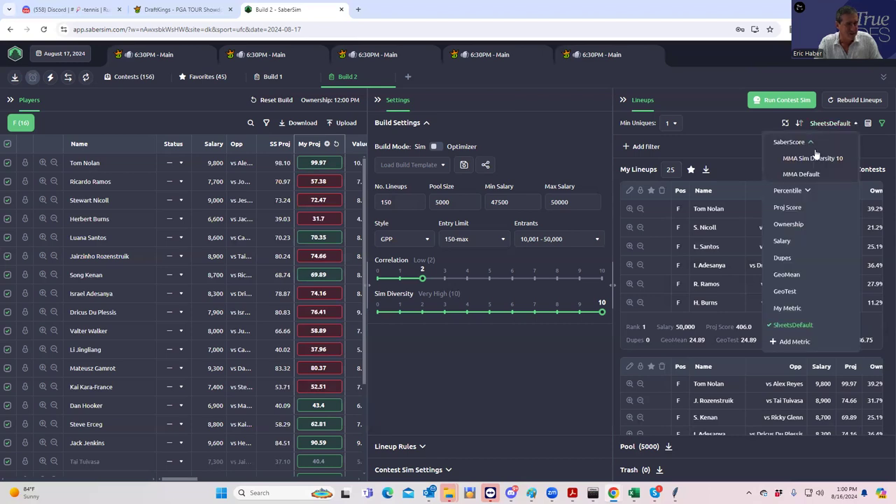
pyautogui.click(812, 157)
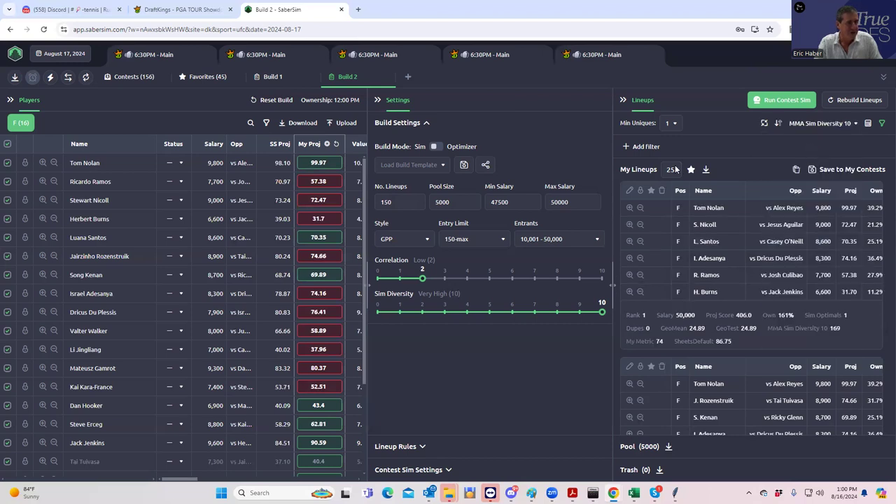
pyautogui.click(643, 169)
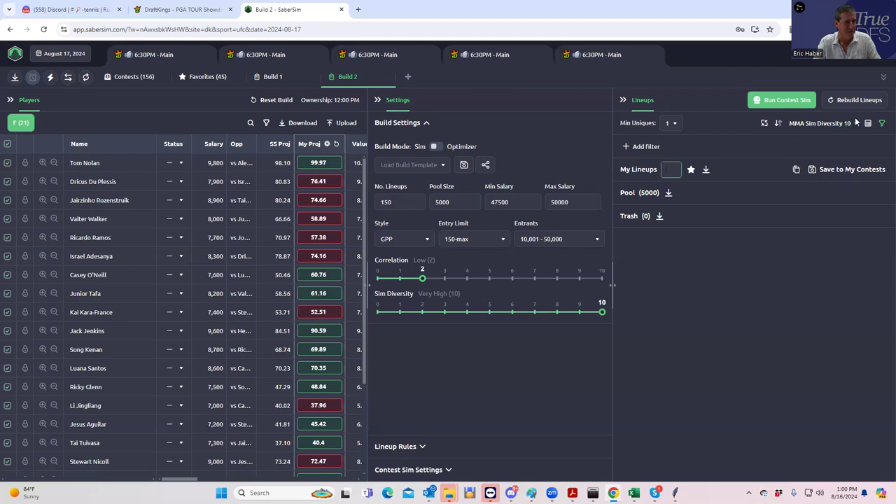
pyautogui.click(679, 168)
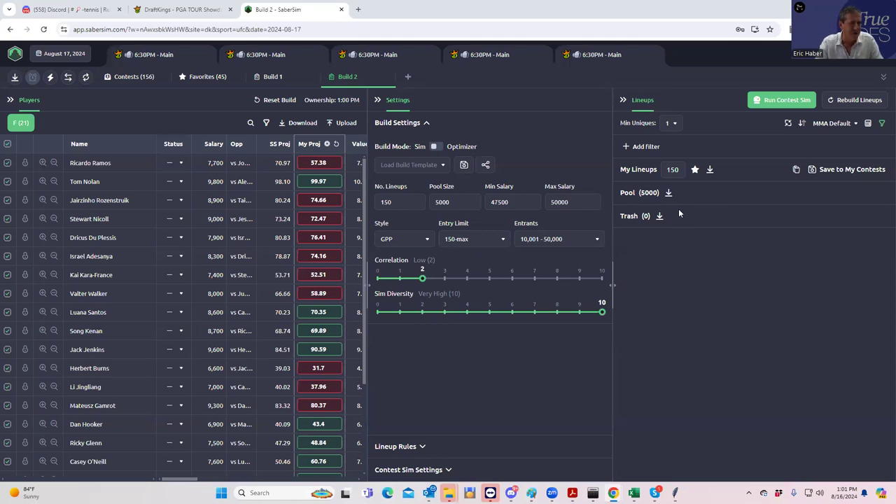
pyautogui.click(828, 125)
pyautogui.click(814, 159)
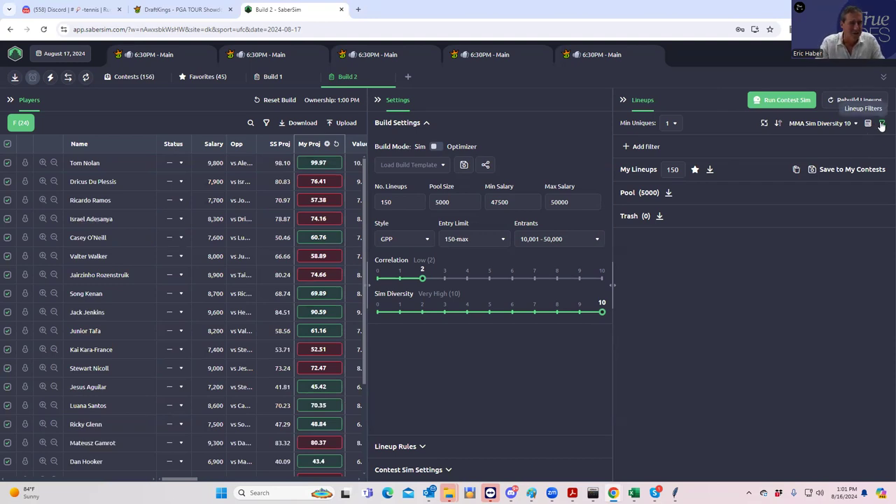
pyautogui.click(820, 123)
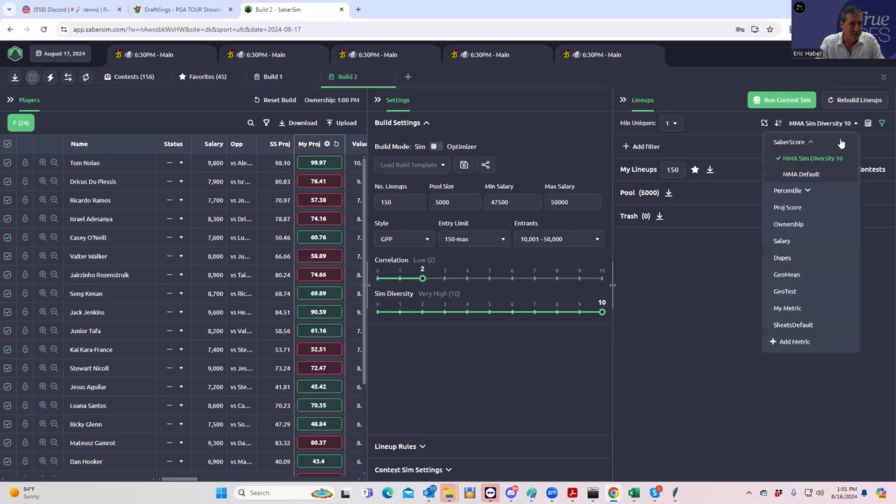
pyautogui.click(851, 159)
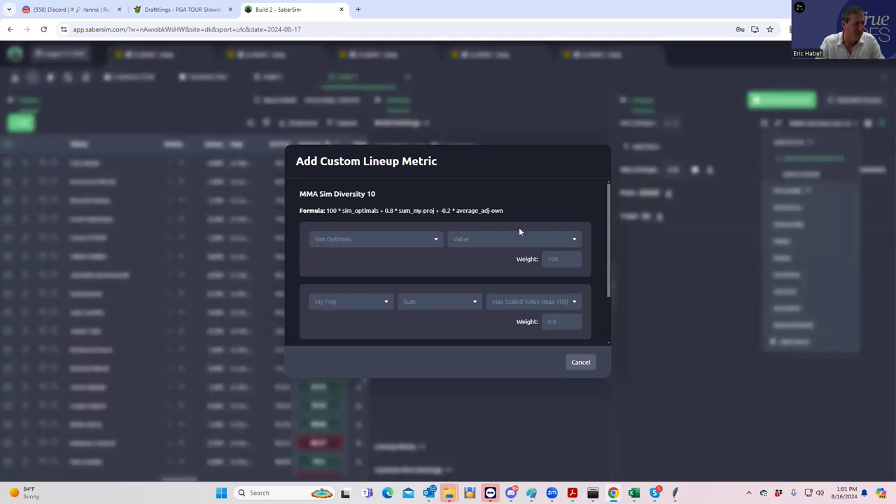
pyautogui.click(580, 364)
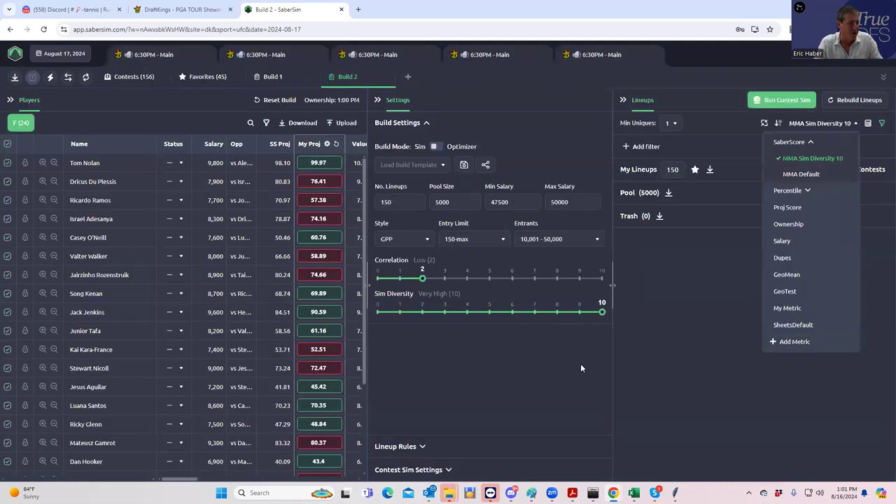
pyautogui.click(661, 330)
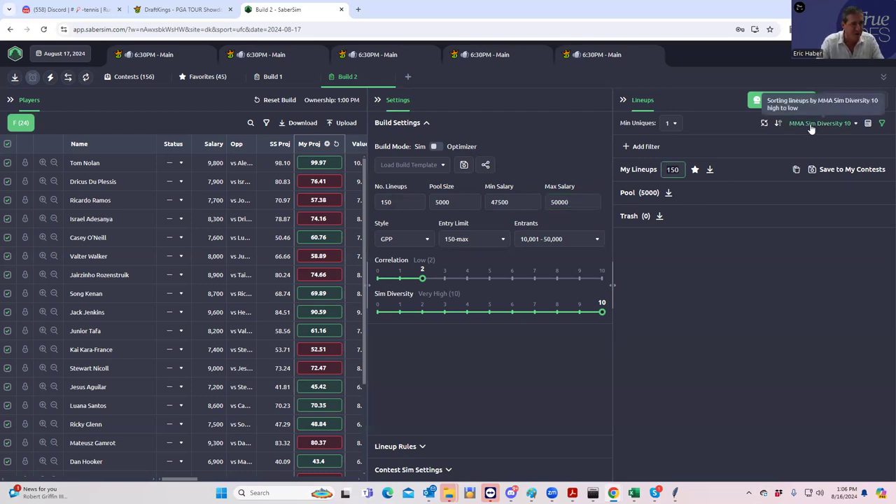
# Set My Lineups to 105 and reopen the Lineup Pool Filters.
pyautogui.doubleClick(673, 170)
pyautogui.write('105')
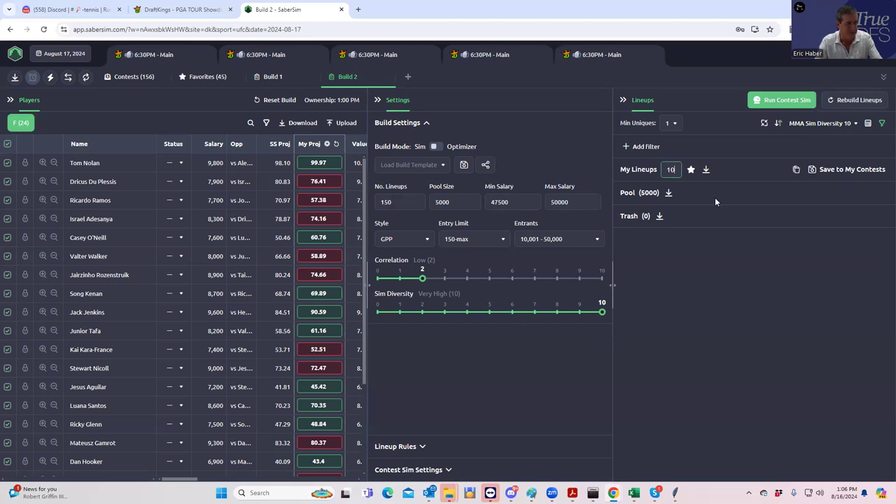
pyautogui.click(709, 248)
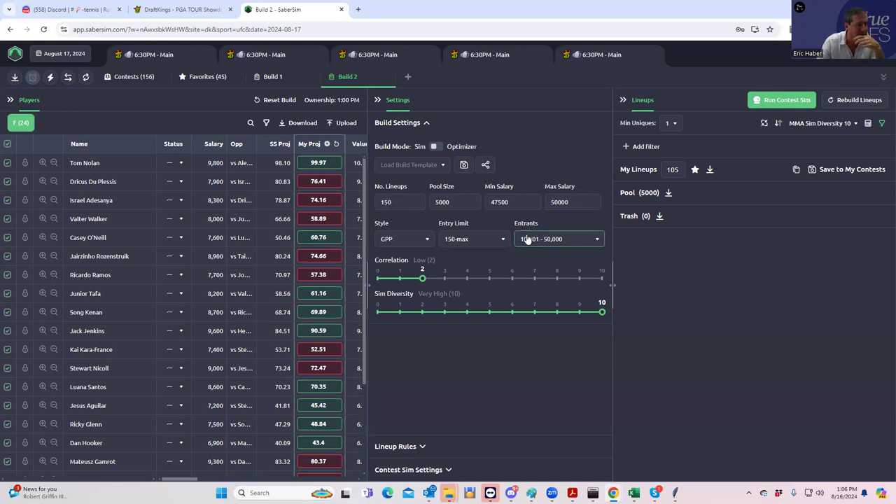
pyautogui.click(883, 125)
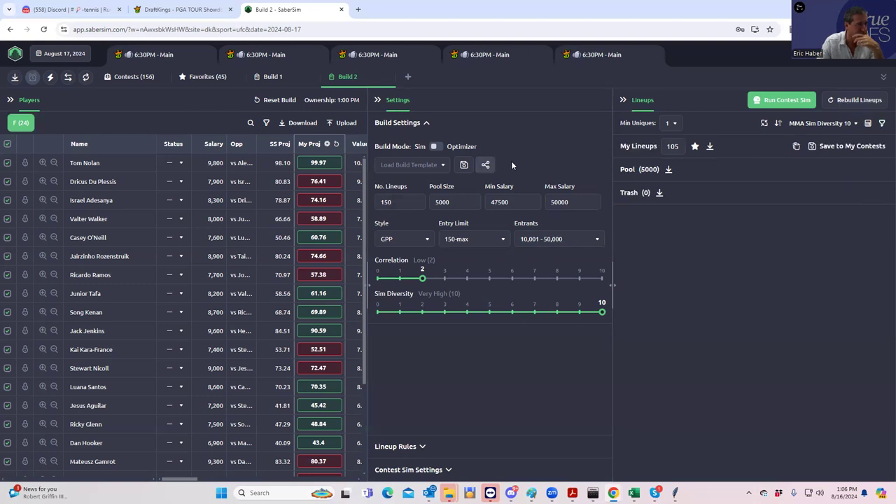
pyautogui.click(882, 125)
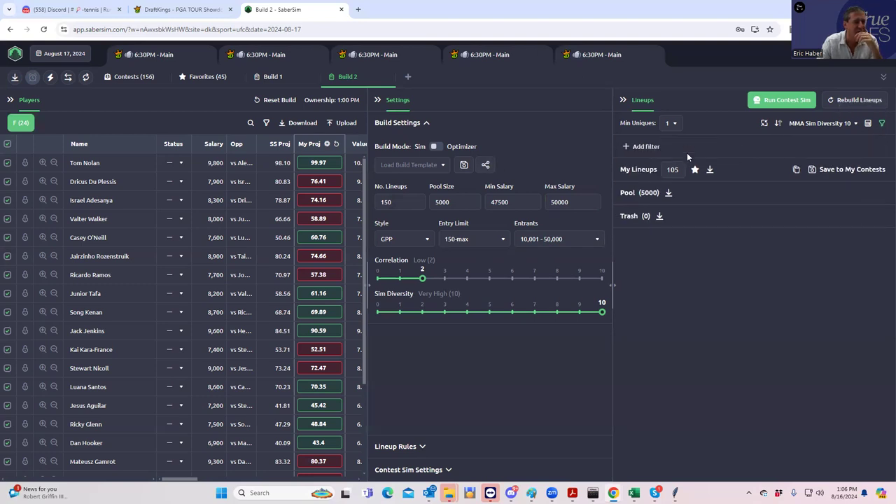
# Add a lineup pool filter condition of Salary less than 49700.
pyautogui.click(624, 147)
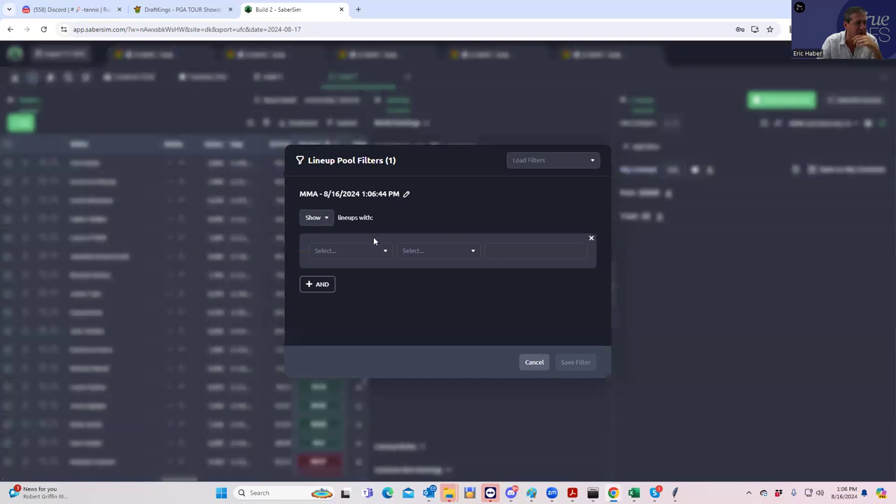
pyautogui.click(340, 252)
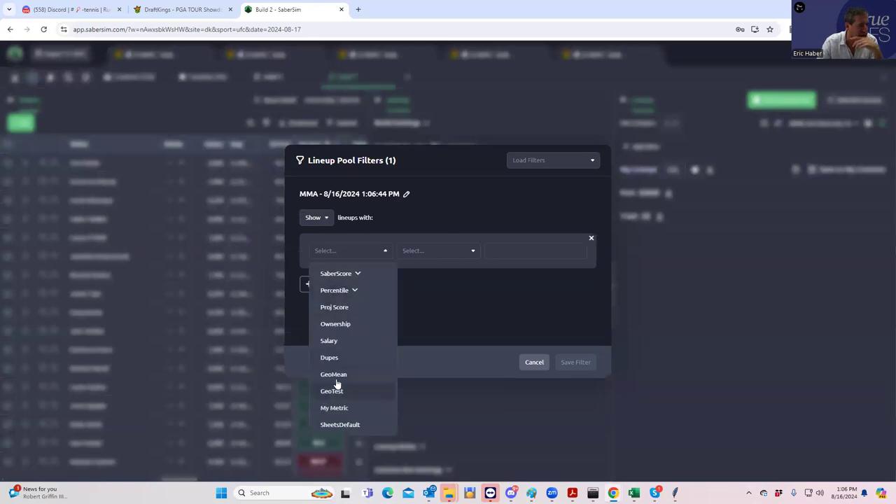
pyautogui.click(333, 342)
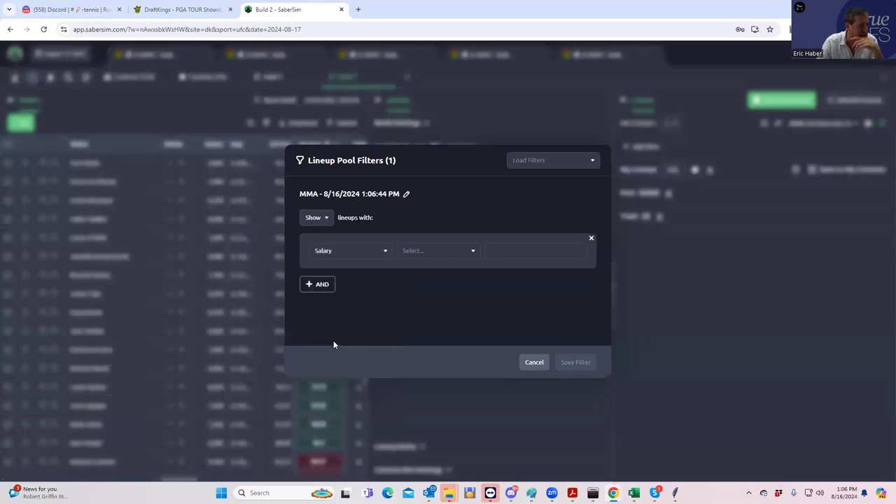
pyautogui.click(439, 254)
pyautogui.click(424, 290)
pyautogui.click(532, 251)
pyautogui.write('4')
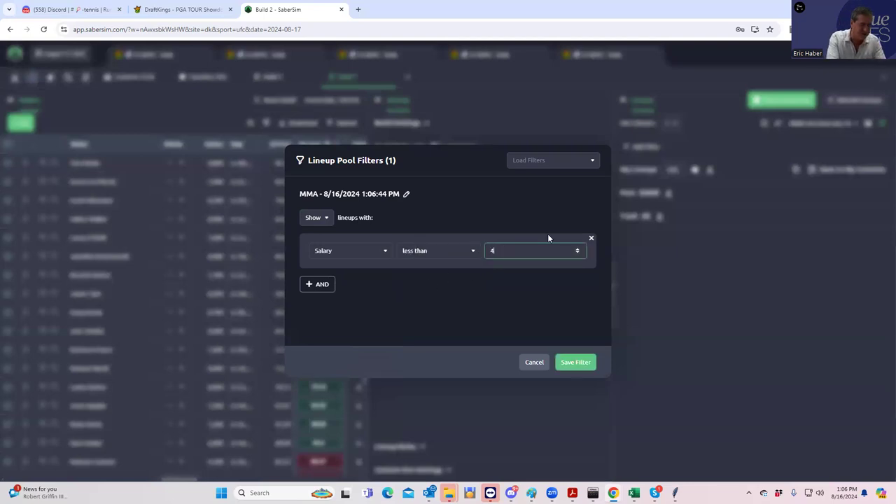
pyautogui.write('9700')
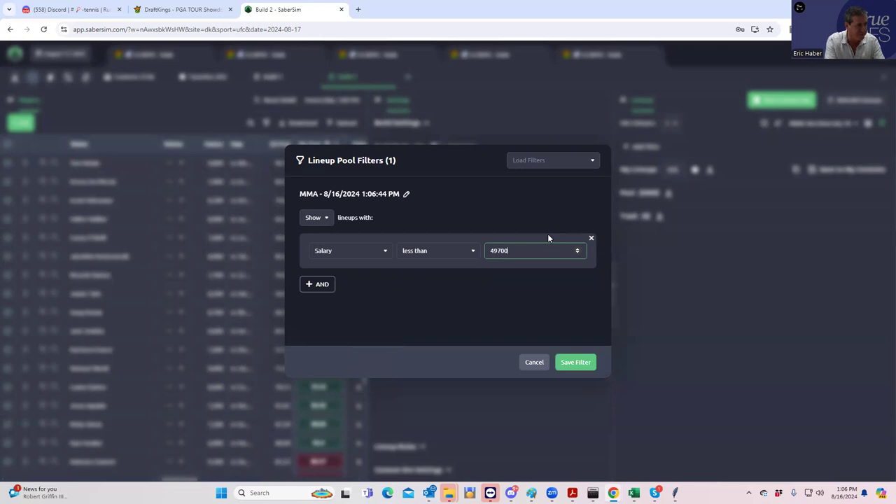
pyautogui.click(454, 359)
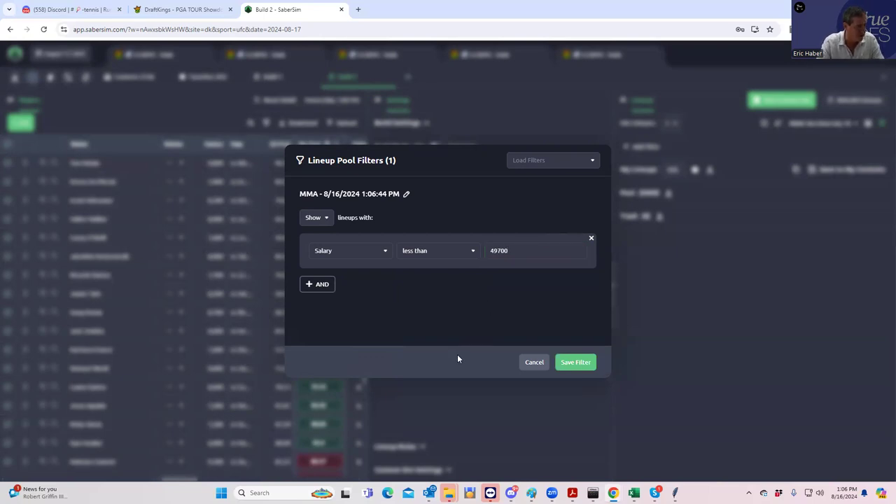
# Apply the salary filter and set minimum uniques to 2.
pyautogui.click(589, 368)
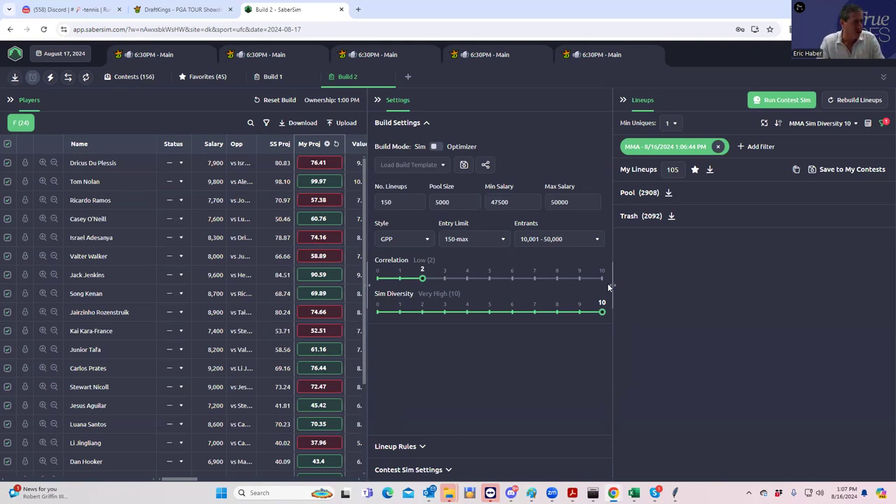
pyautogui.click(672, 126)
pyautogui.click(668, 167)
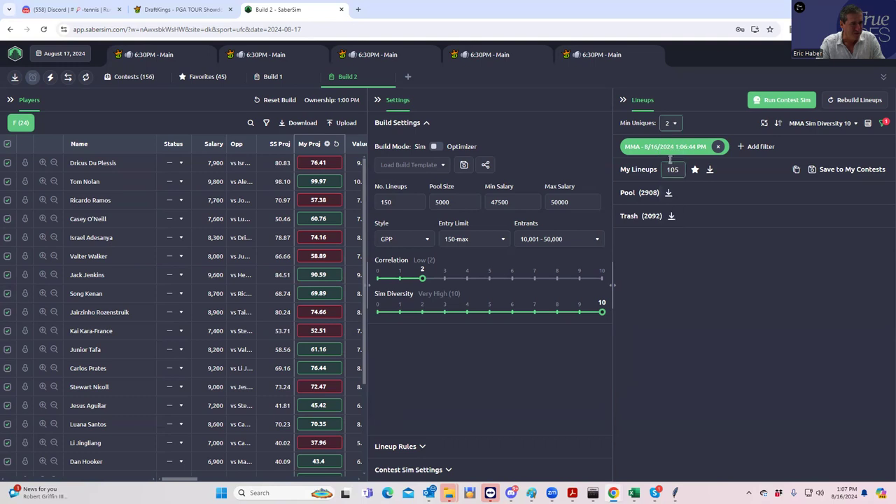
# Try minimum uniques of 3, then return it to 1.
pyautogui.click(673, 124)
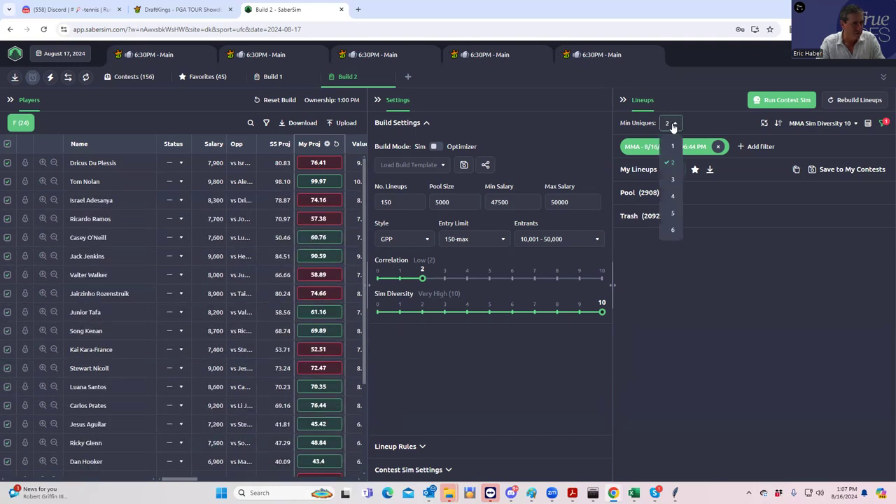
pyautogui.click(673, 180)
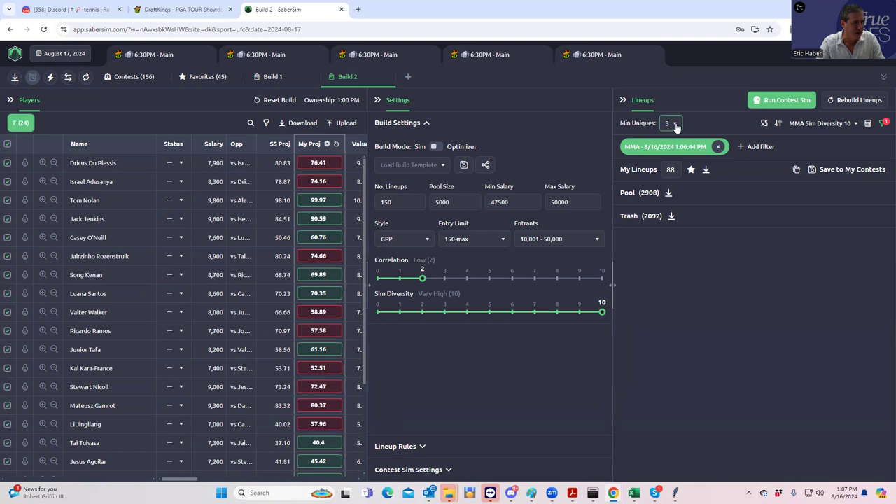
pyautogui.click(676, 126)
pyautogui.click(672, 145)
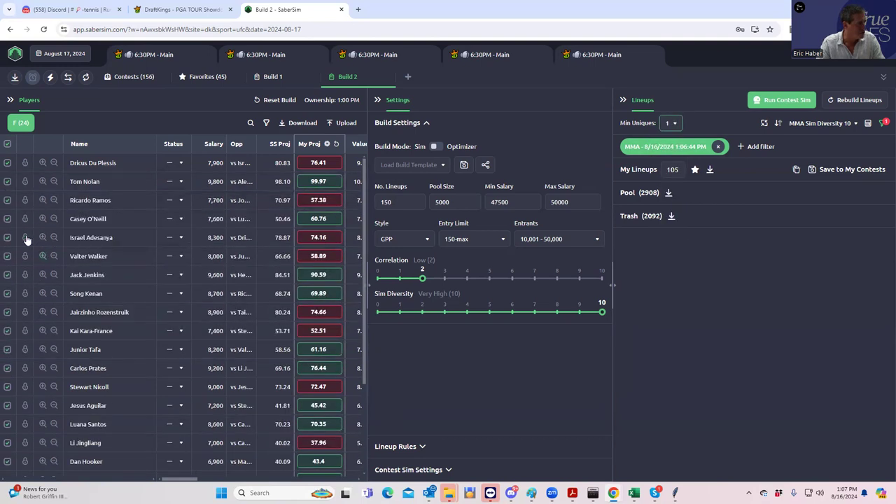
# Exclude Israel Adesanya from the player pool and set minimum uniques to 2.
pyautogui.click(7, 238)
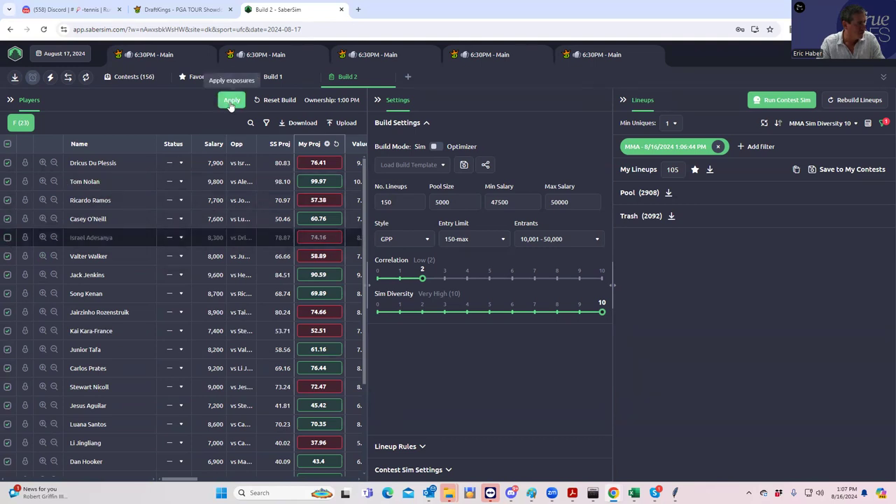
pyautogui.click(231, 102)
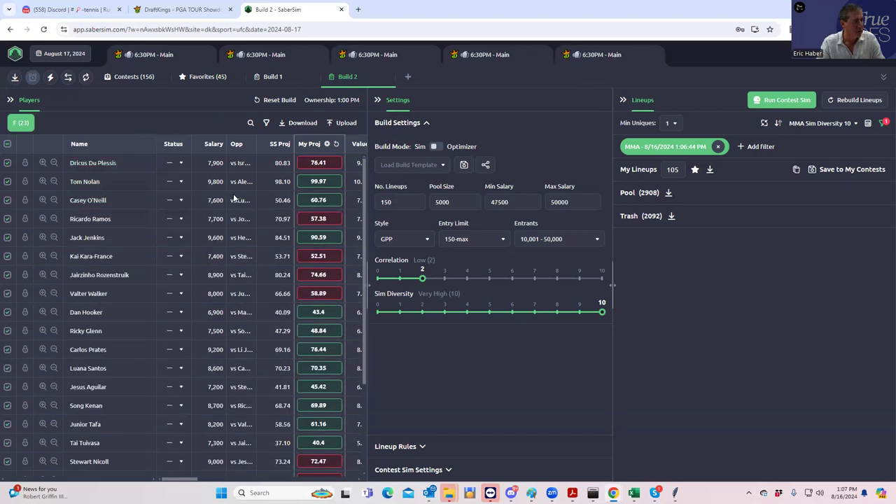
pyautogui.click(673, 124)
pyautogui.click(670, 160)
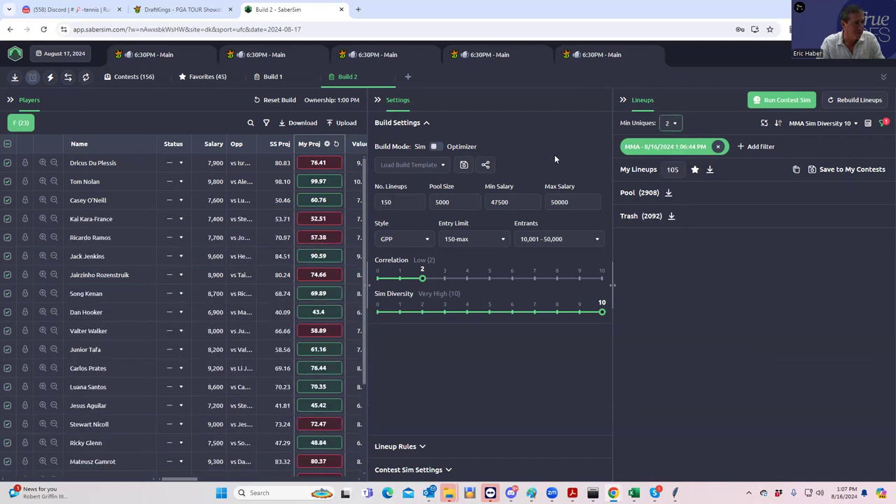
# Try minimum uniques of 3, dismiss the exposure warning, and settle on 2.
pyautogui.click(672, 124)
pyautogui.click(669, 179)
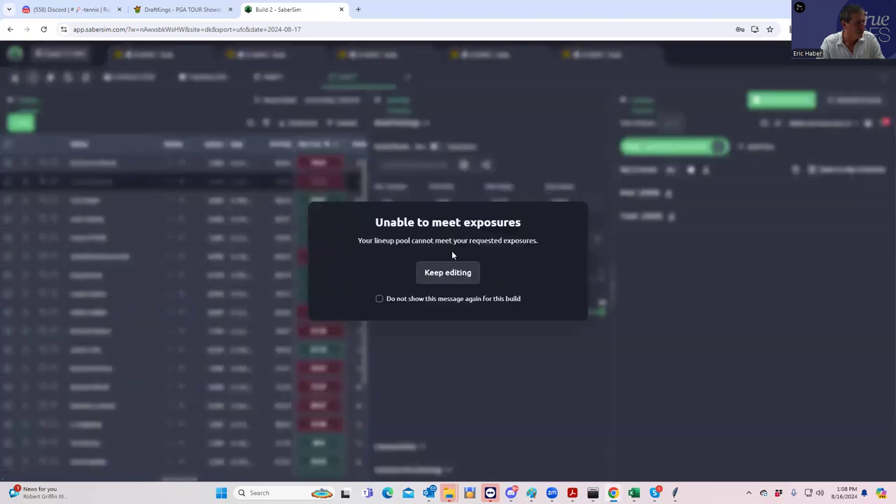
pyautogui.click(448, 273)
pyautogui.click(670, 124)
pyautogui.click(673, 162)
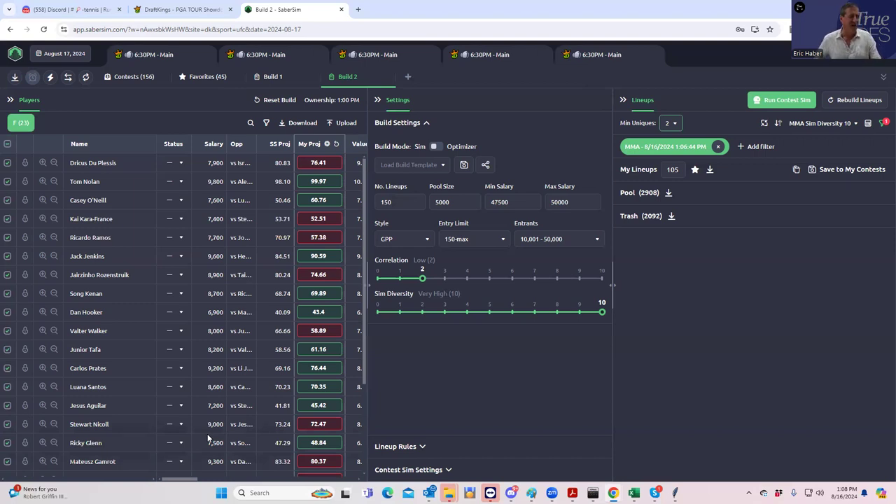
# Star Build 2's lineups into Favorites to reach 150, remove the MMA filter chip, and open Contests (156).
pyautogui.click(695, 170)
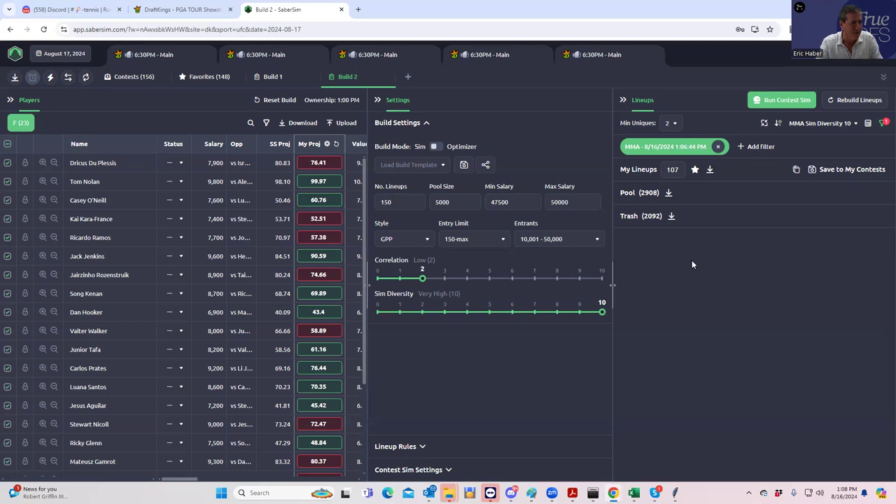
pyautogui.click(695, 170)
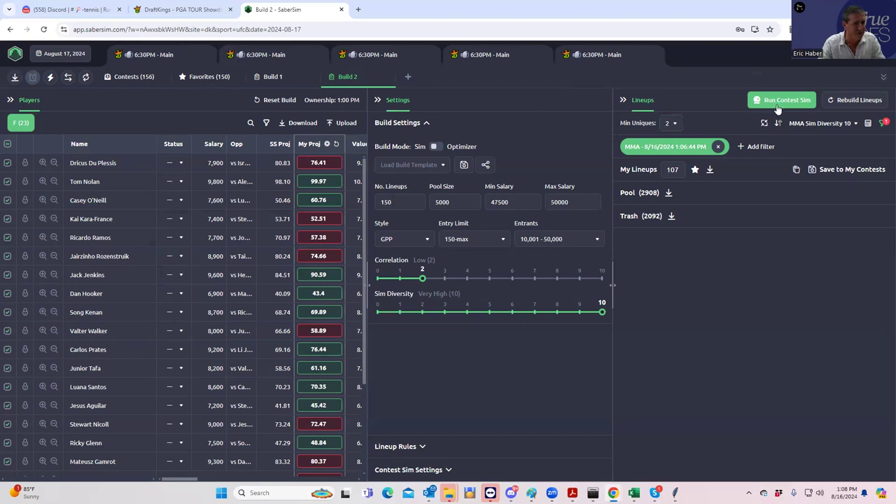
pyautogui.click(717, 146)
pyautogui.click(674, 123)
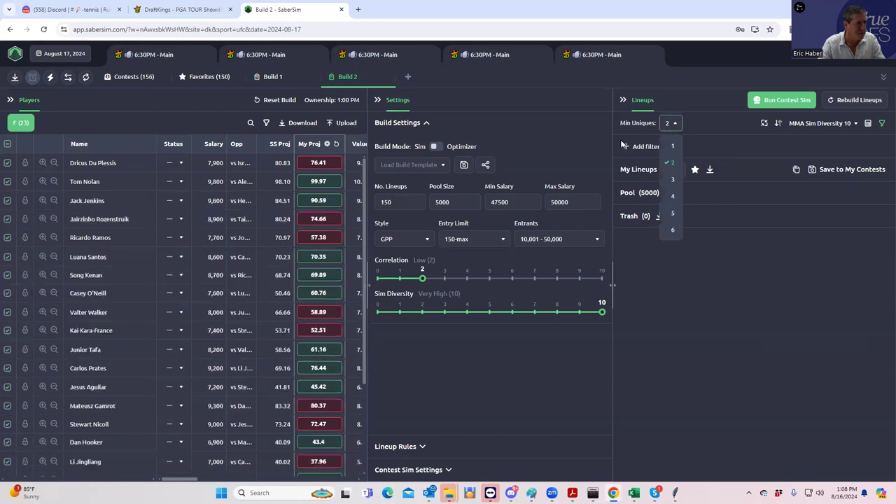
# From Favorites, save all 150 lineups to UFC $750K UFC 305 Special, with every other contest unchecked.
pyautogui.click(129, 77)
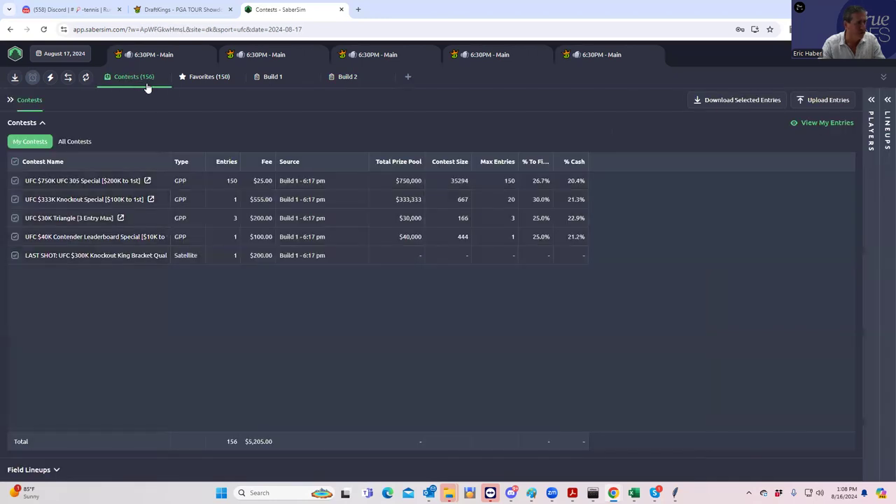
pyautogui.click(871, 106)
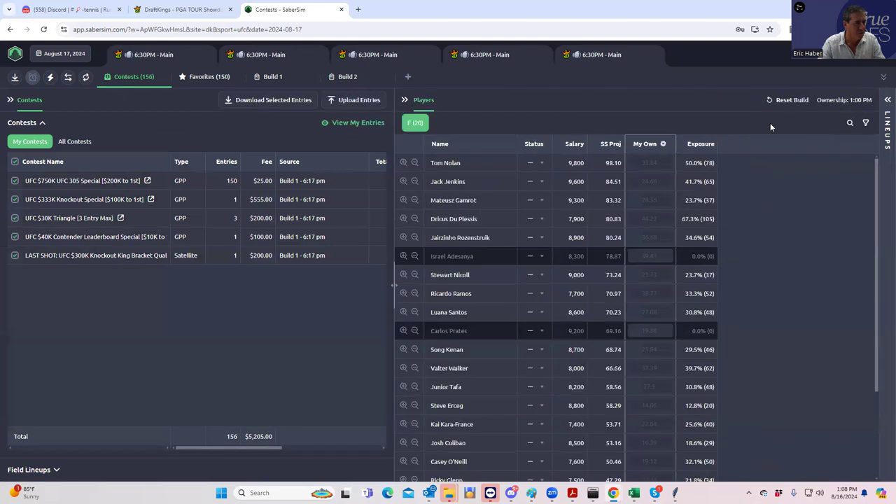
pyautogui.click(209, 79)
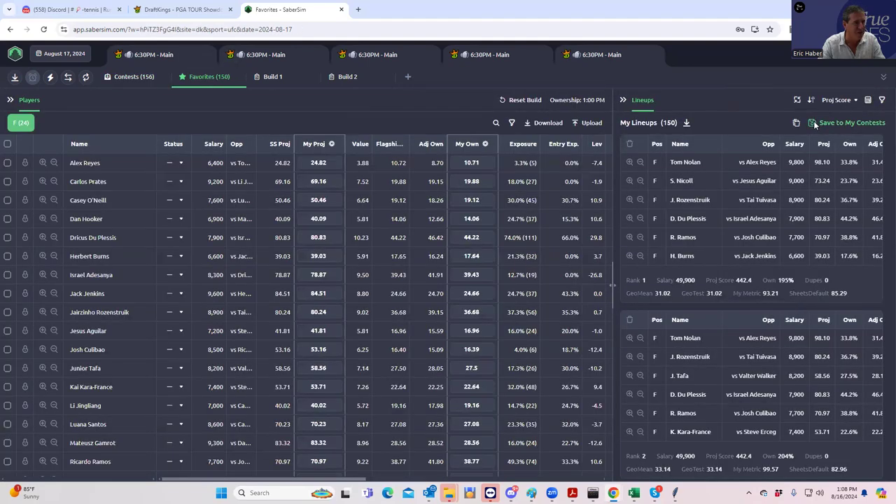
pyautogui.click(847, 123)
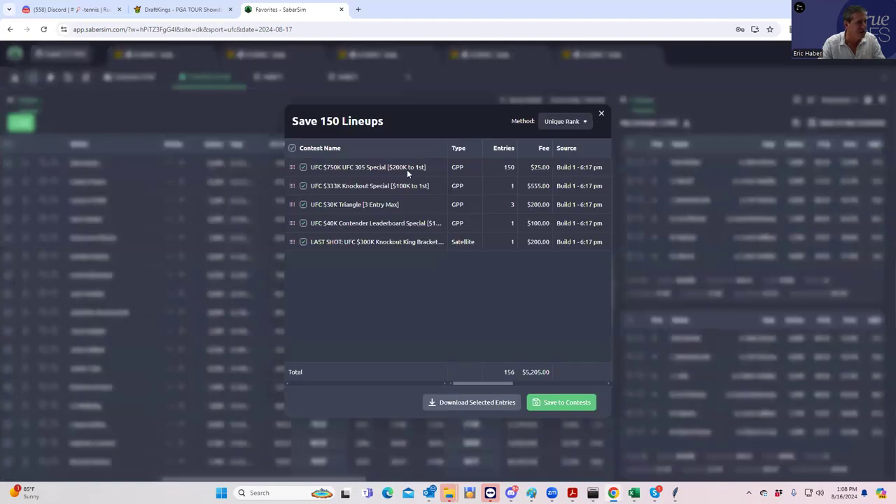
pyautogui.click(292, 148)
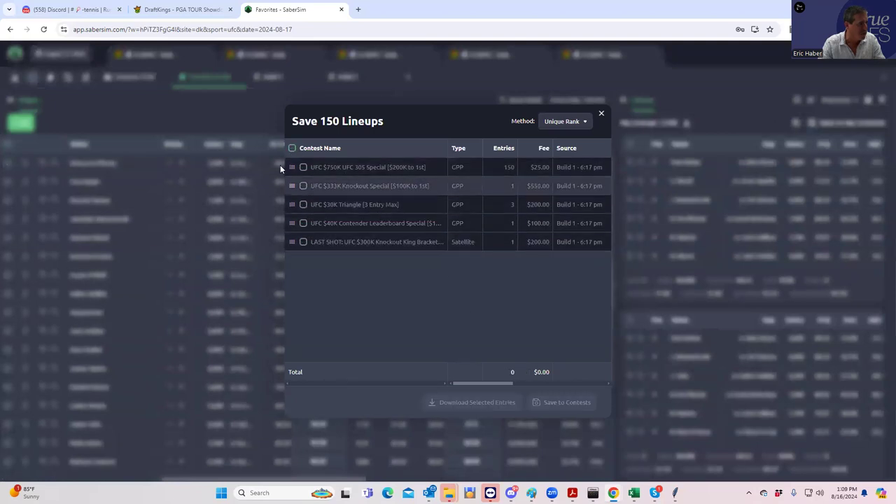
pyautogui.click(303, 168)
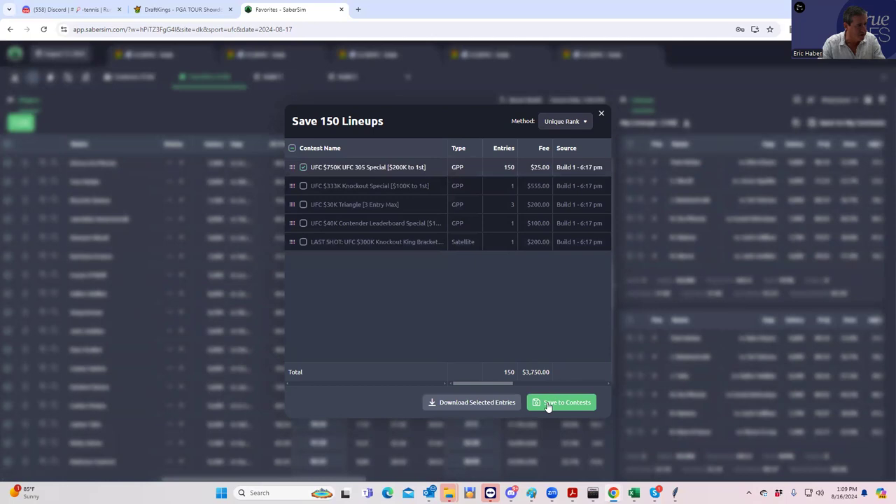
pyautogui.click(601, 113)
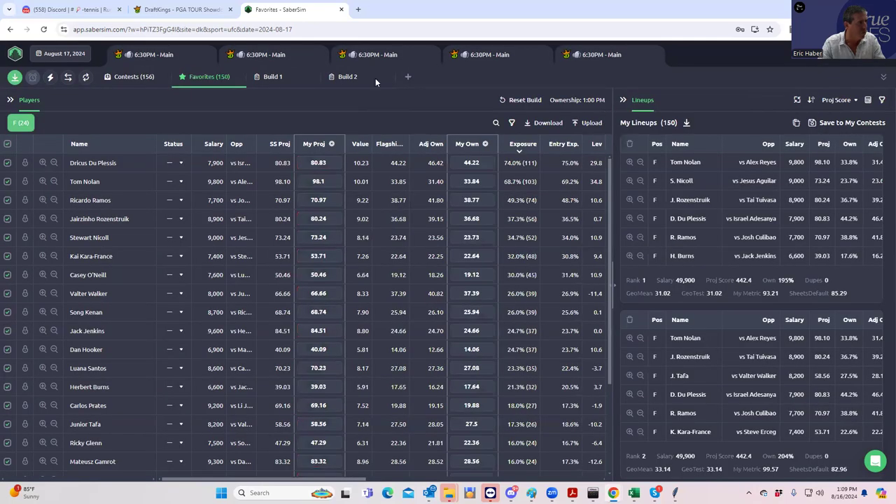
# On DraftKings, go to My Lineups and start the Swap Players tool.
pyautogui.click(190, 9)
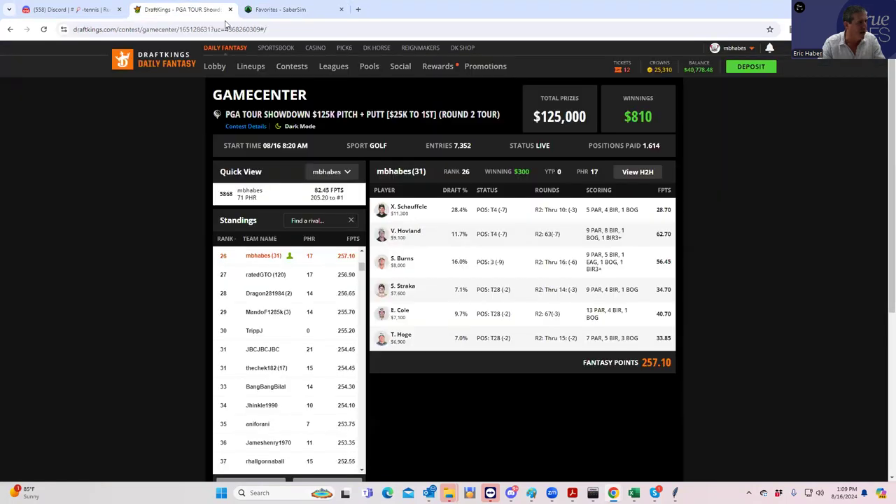
pyautogui.click(251, 66)
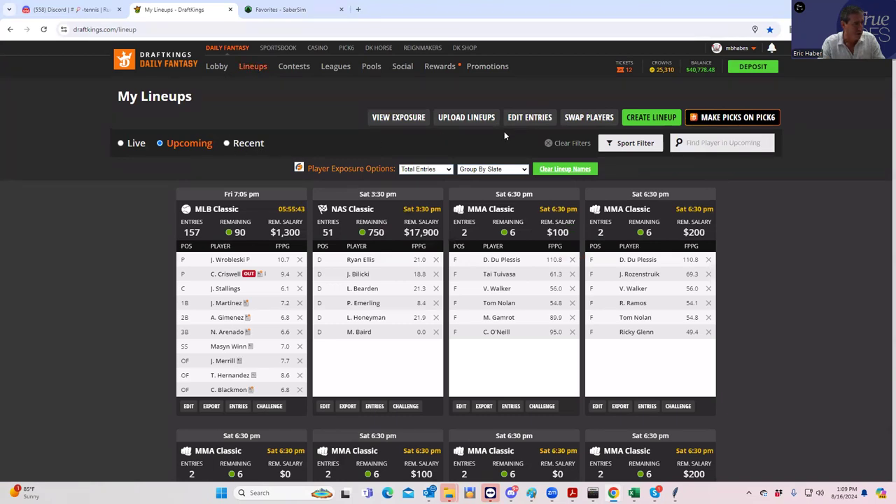
pyautogui.click(587, 121)
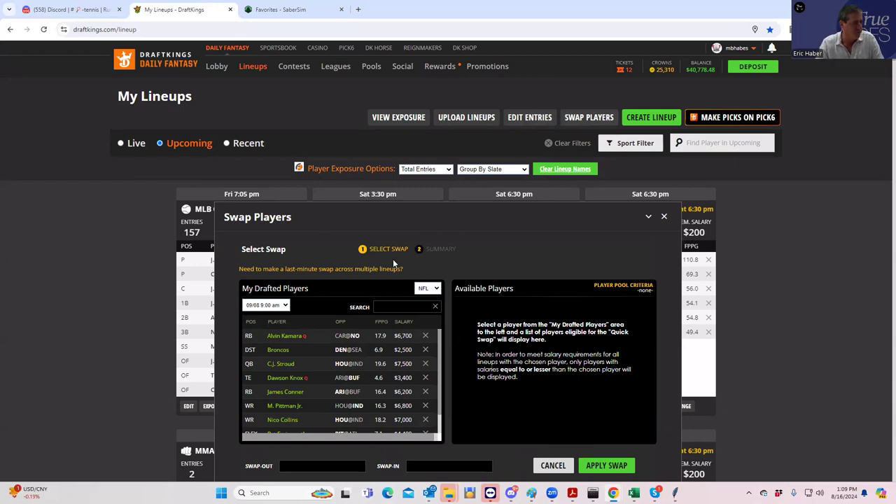
# Show drafted MMA fighters, search 'is' and browse them, then close the dialog and return to SaberSim.
pyautogui.click(429, 288)
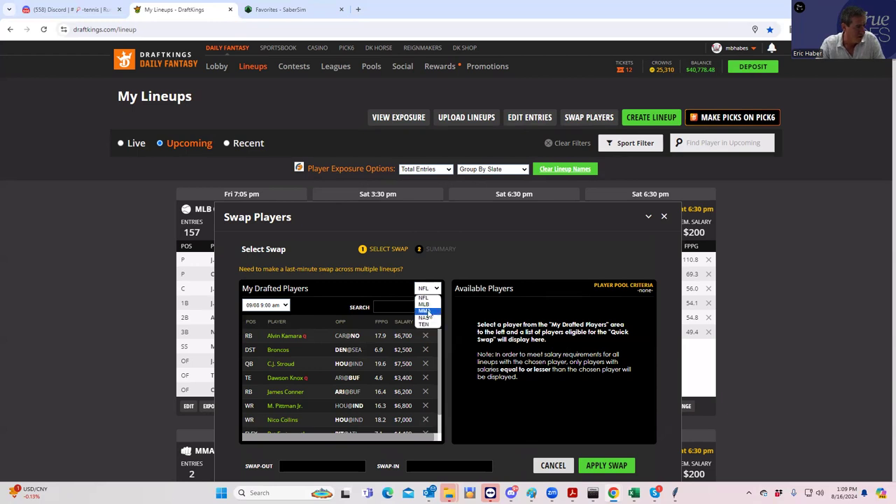
pyautogui.click(424, 311)
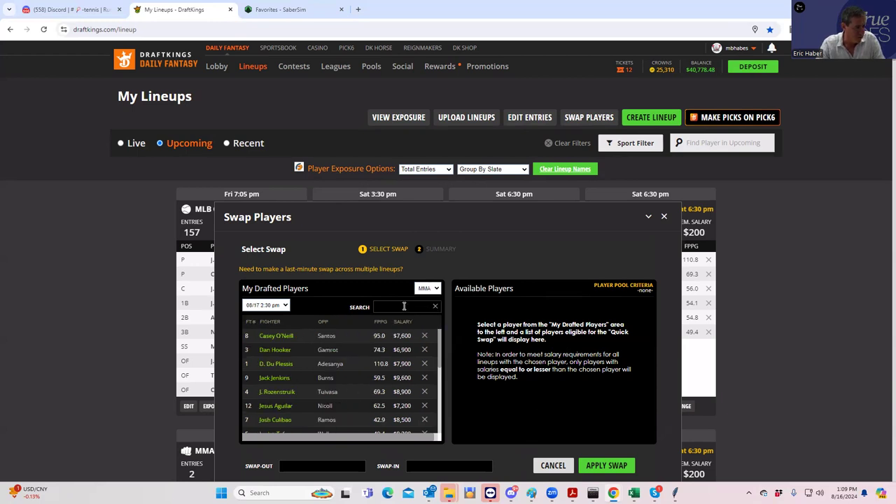
pyautogui.click(404, 306)
pyautogui.write('is')
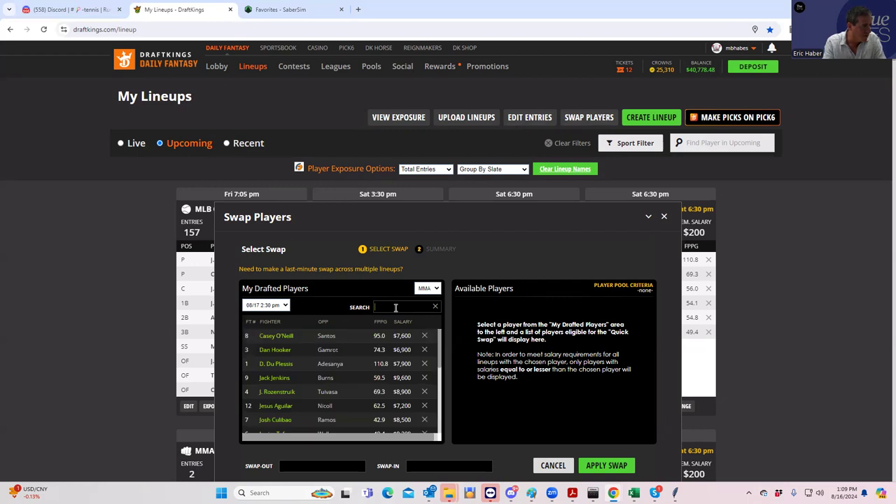
pyautogui.moveTo(439, 348); pyautogui.dragTo(443, 308)
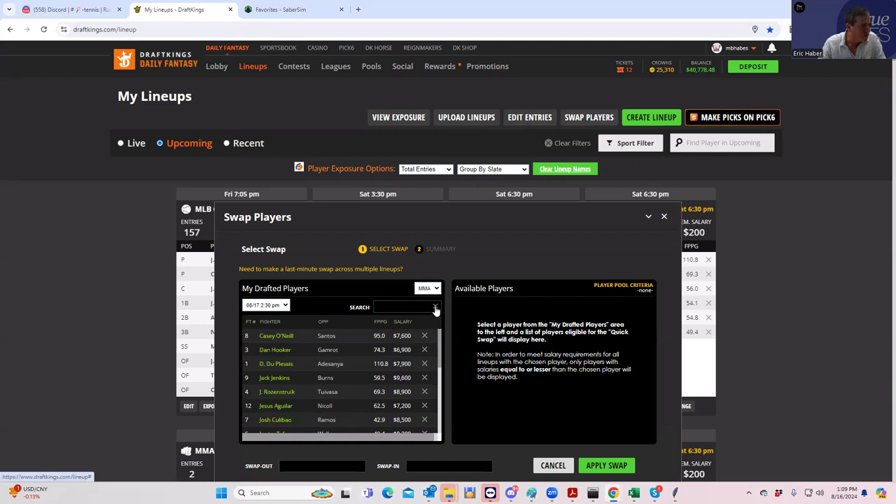
pyautogui.click(664, 217)
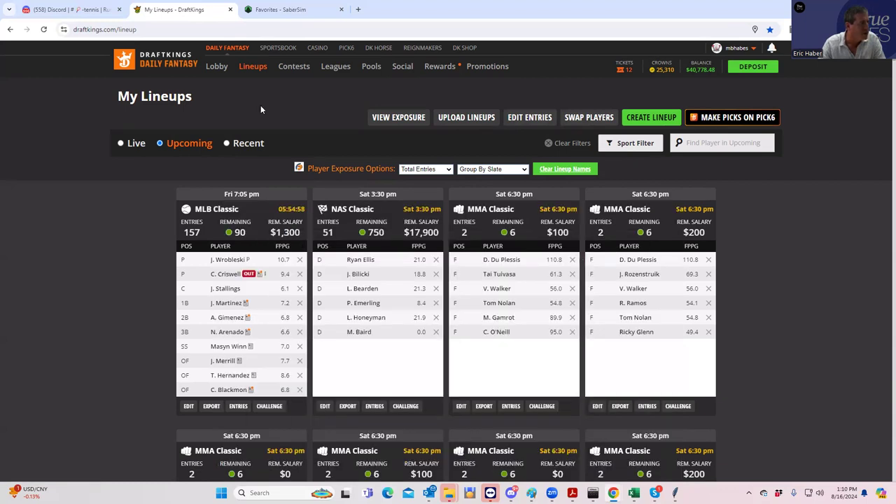
pyautogui.click(270, 10)
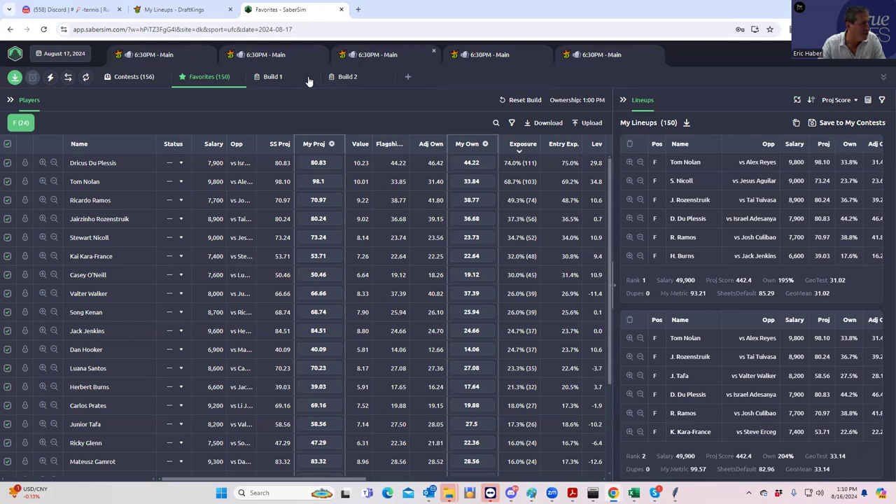
# Rank Build 2's lineups by the MMA Default metric, then switch to Build 1.
pyautogui.click(341, 81)
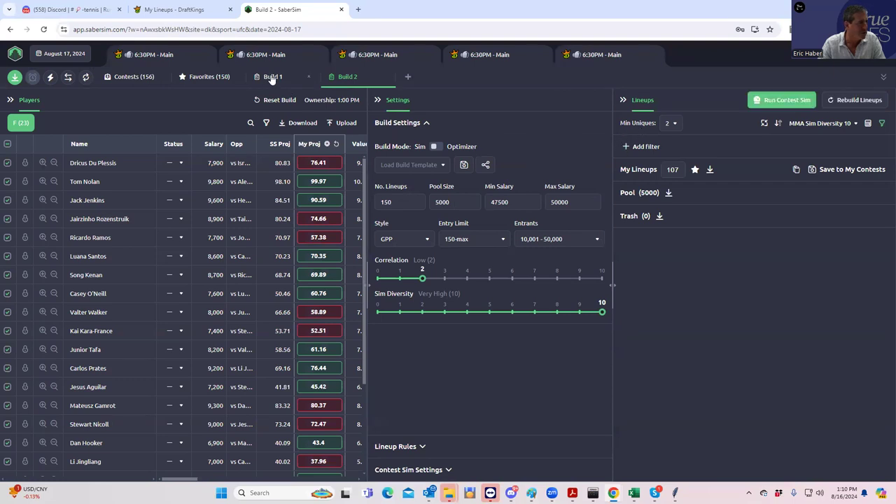
pyautogui.click(837, 123)
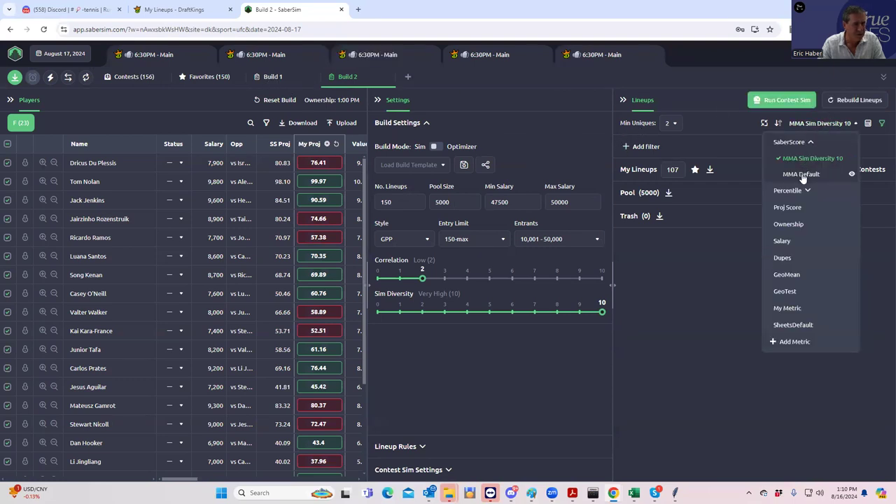
pyautogui.click(801, 174)
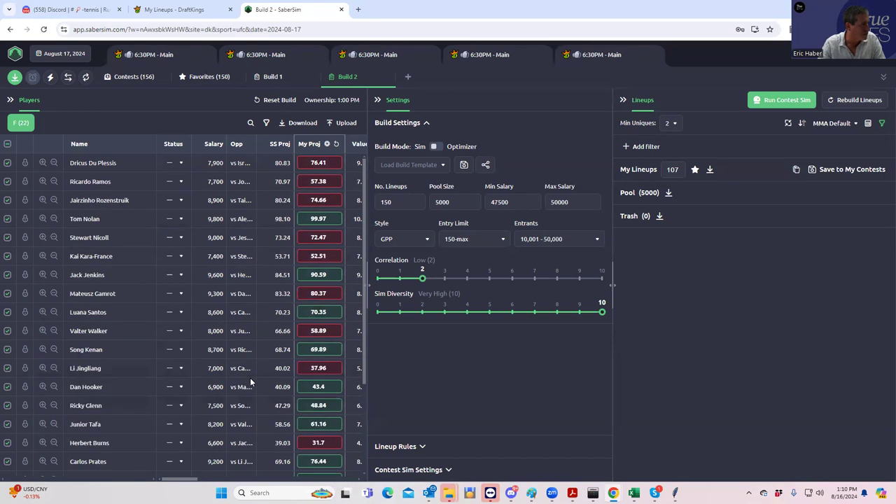
pyautogui.scroll(-2, 248, 371)
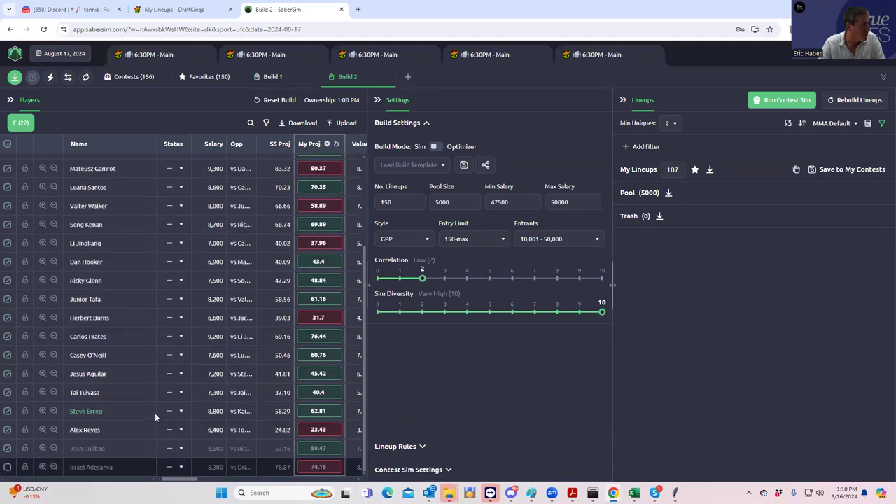
pyautogui.scroll(2, 210, 308)
pyautogui.click(274, 78)
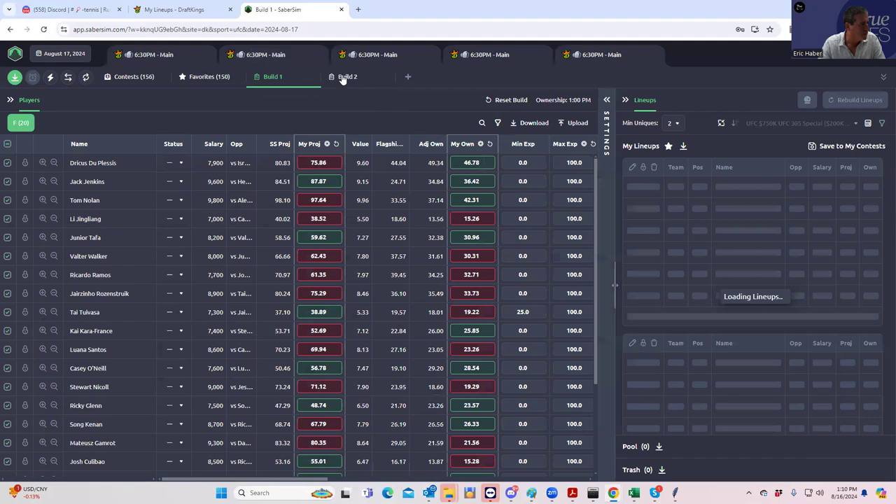
# Check Israel Adesanya in Build 2's player pool and apply the updated pool.
pyautogui.click(342, 78)
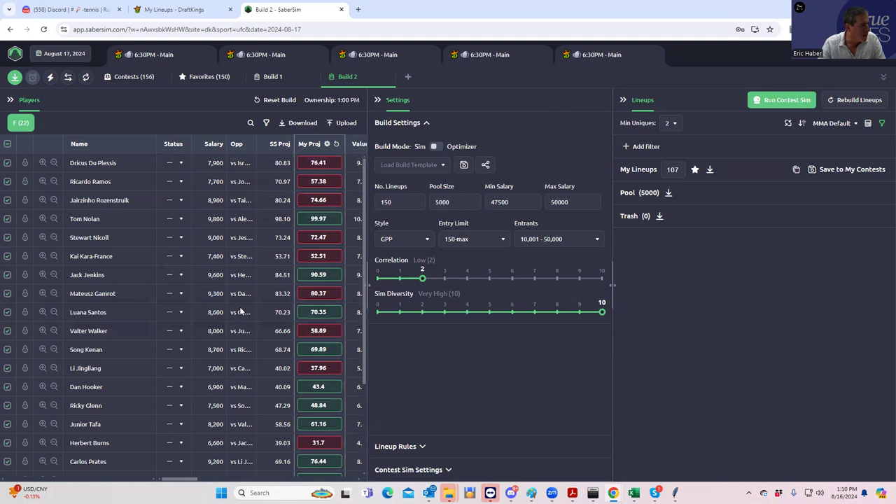
pyautogui.scroll(-3, 259, 372)
pyautogui.scroll(3, 242, 400)
pyautogui.scroll(-3, 109, 423)
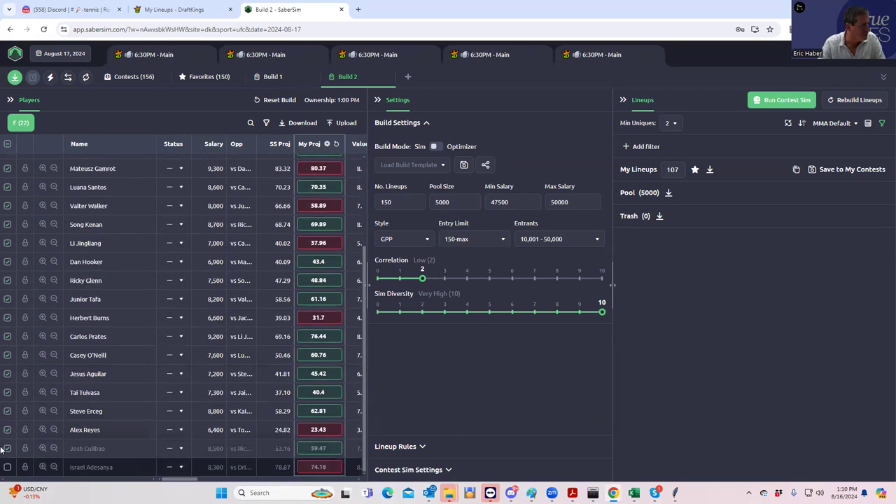
pyautogui.click(7, 469)
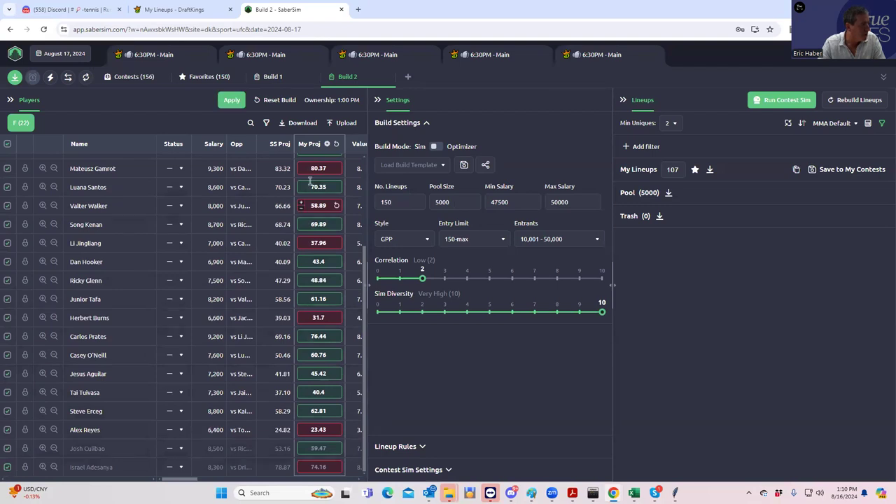
pyautogui.click(231, 101)
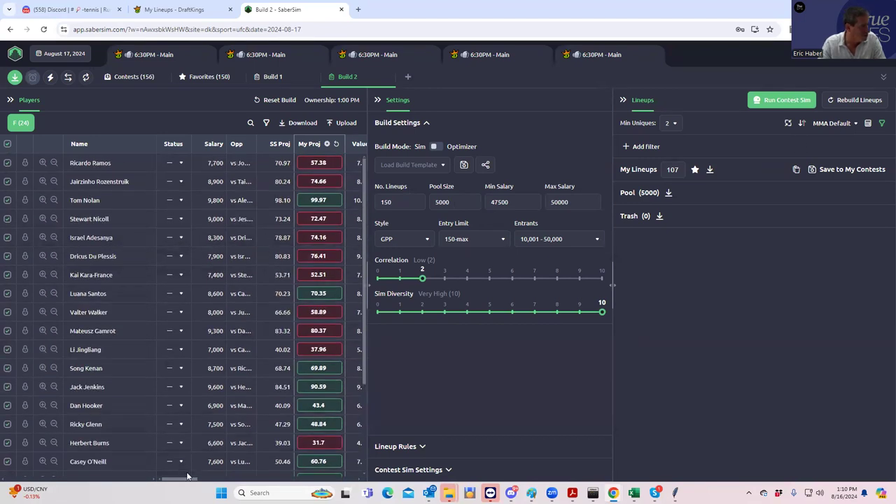
pyautogui.moveTo(189, 480); pyautogui.dragTo(116, 458)
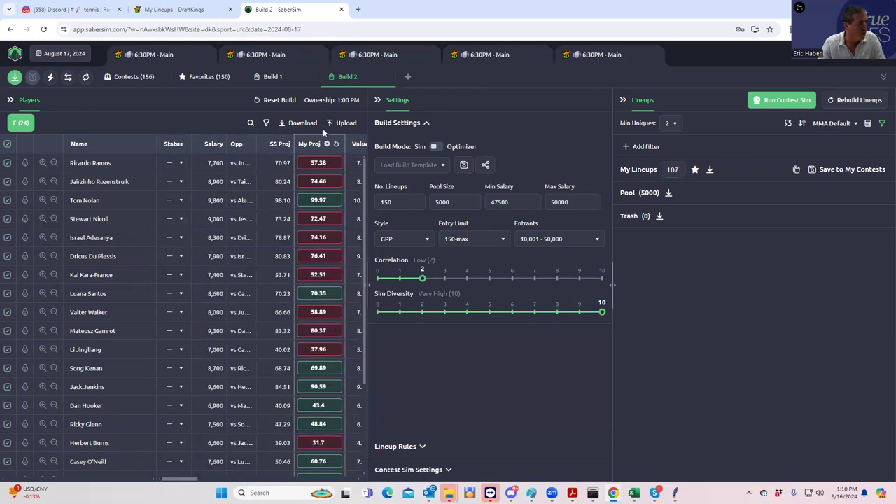
# On Contests, search players for 'is', clear the search, and expand the Lineups panel.
pyautogui.click(138, 77)
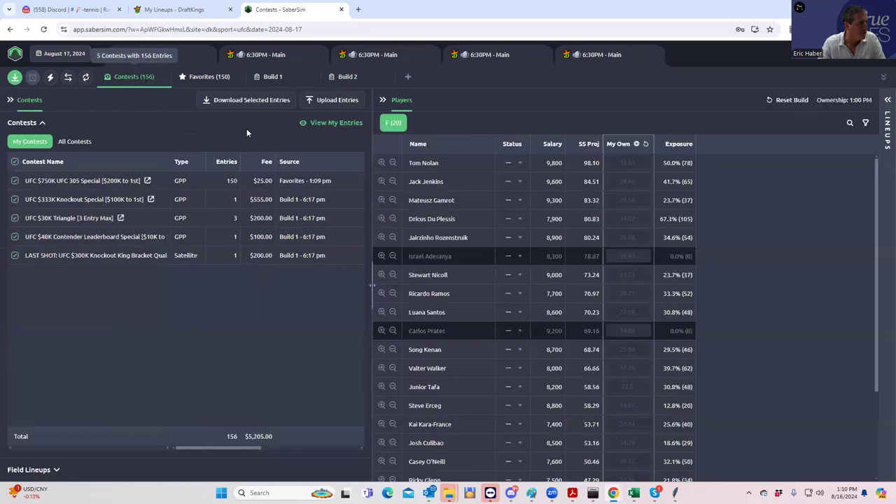
pyautogui.click(850, 124)
pyautogui.write('is')
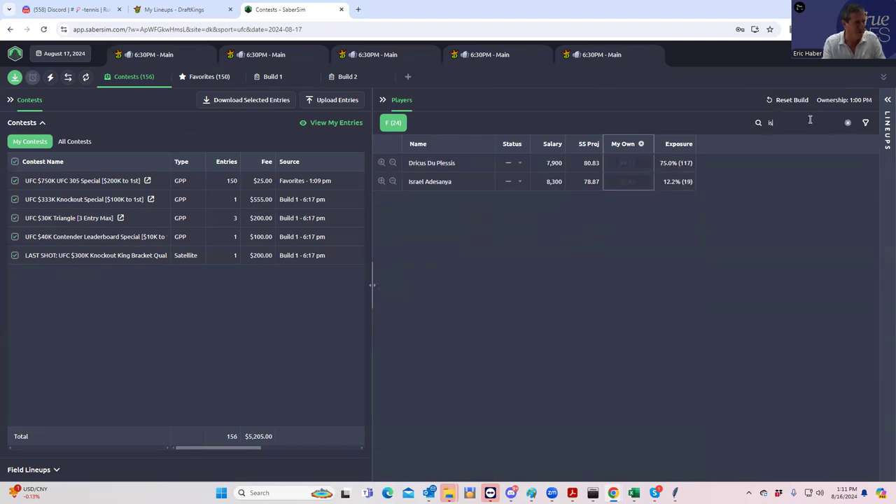
pyautogui.press('BackSpace')
pyautogui.press('BackSpace')
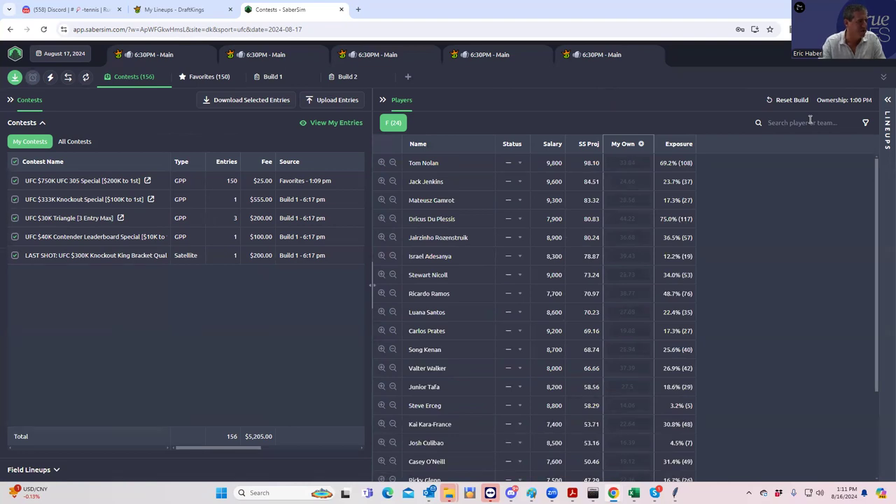
pyautogui.click(888, 99)
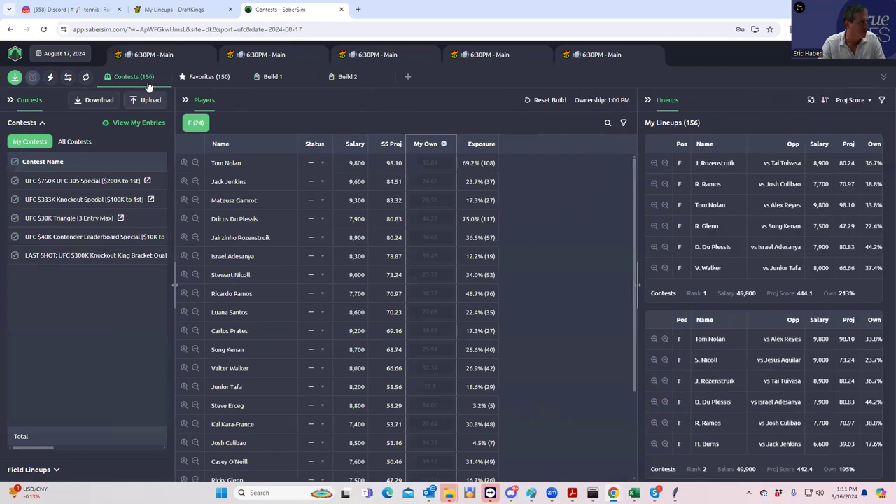
# In the Favorites lineups, search players for 'is' and then clear the search.
pyautogui.click(206, 79)
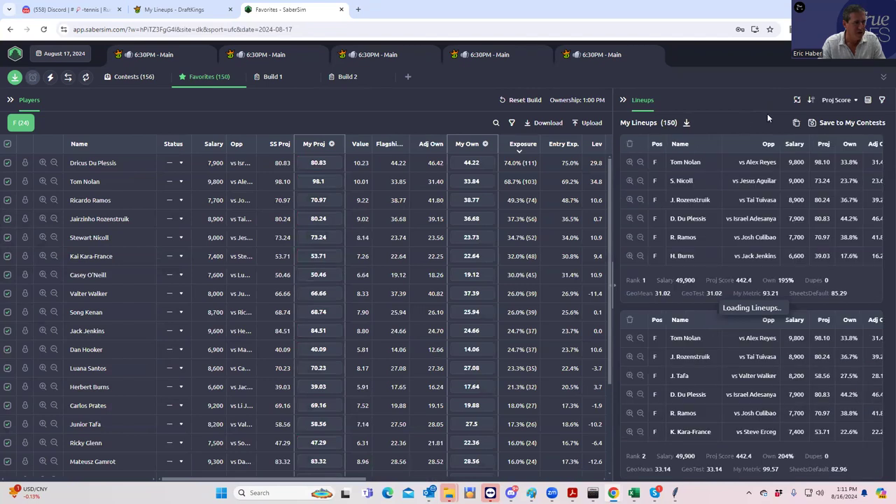
pyautogui.click(494, 123)
pyautogui.write('i')
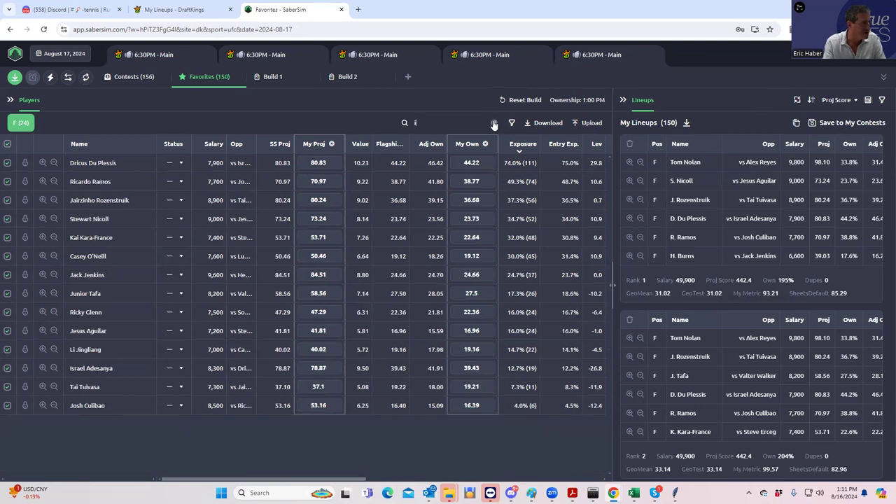
pyautogui.write('s')
pyautogui.click(494, 123)
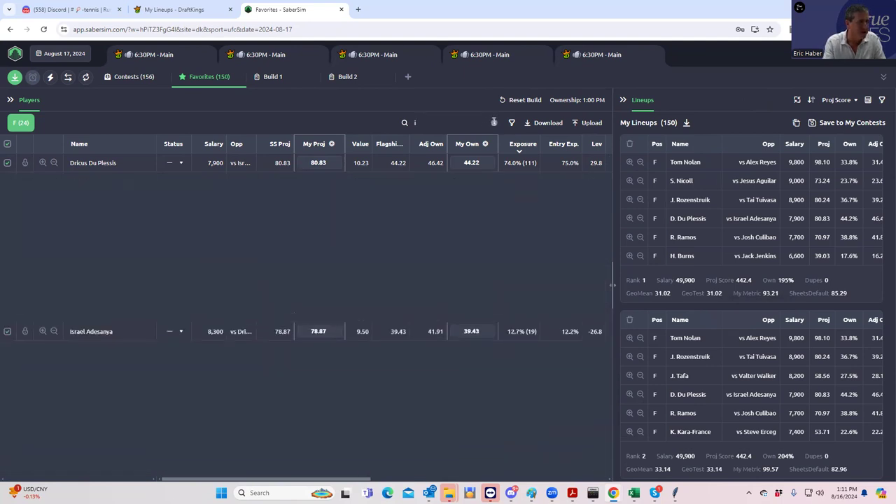
# Save the Favorites lineups to the UFC $750K UFC 305 Special contest.
pyautogui.click(810, 122)
pyautogui.click(293, 148)
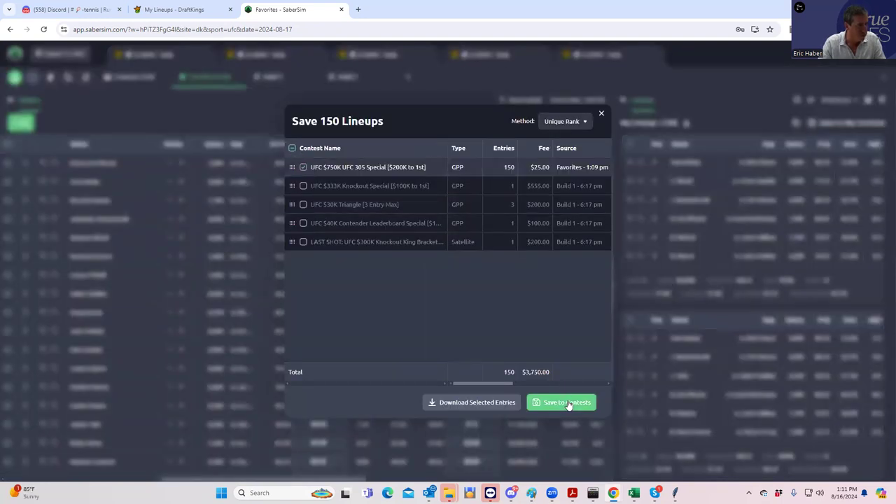
pyautogui.click(568, 405)
pyautogui.click(600, 114)
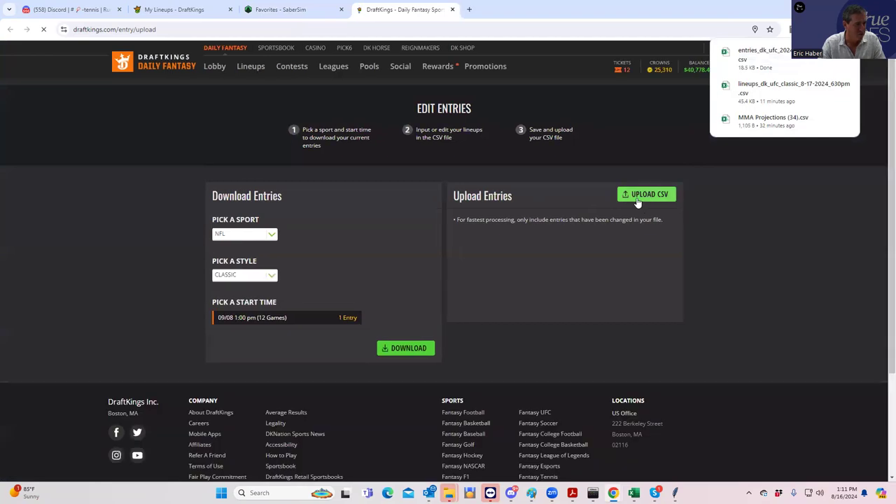
# Upload entries_dk_ufc_2024-08-17_630pm_main from Downloads, updating all 156 DraftKings entries.
pyautogui.click(619, 199)
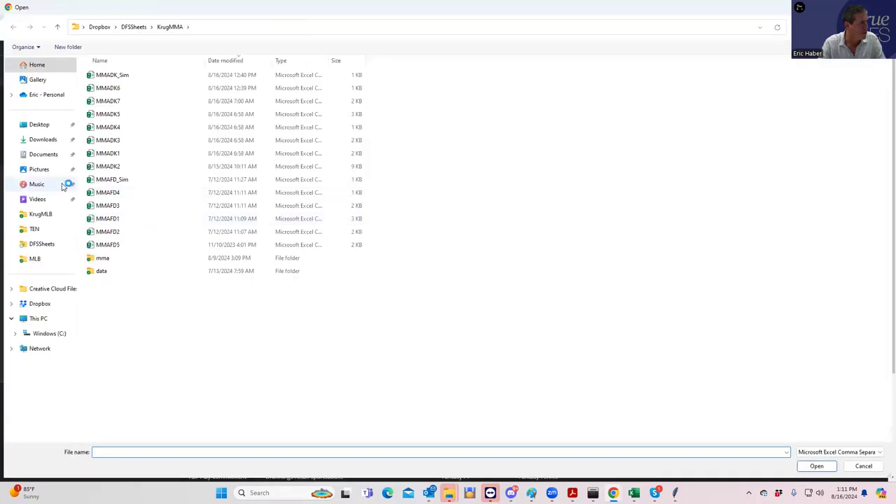
pyautogui.click(43, 140)
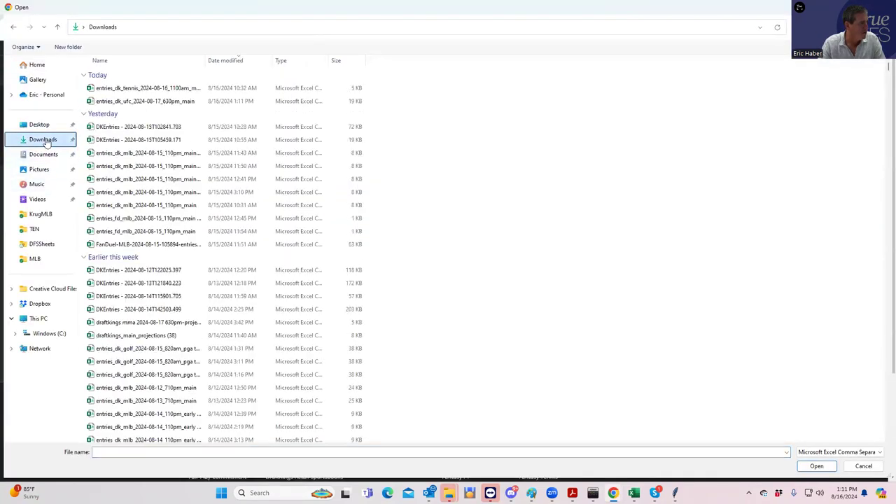
pyautogui.click(126, 88)
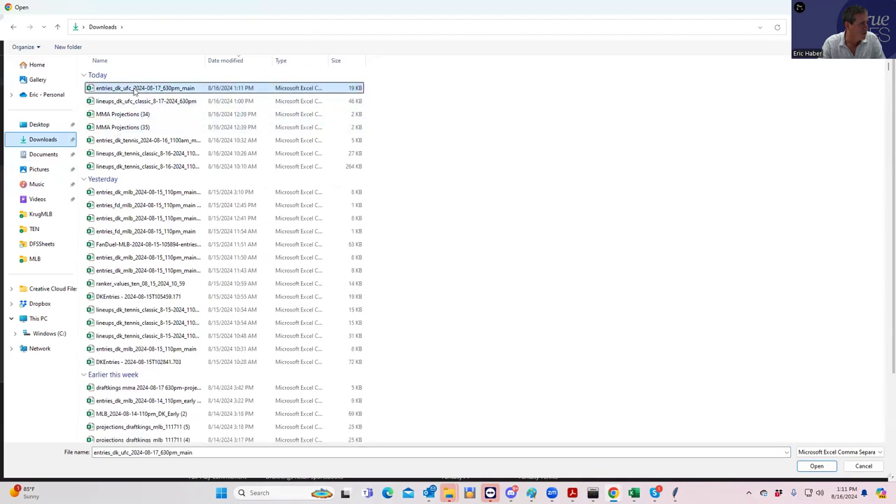
pyautogui.click(816, 465)
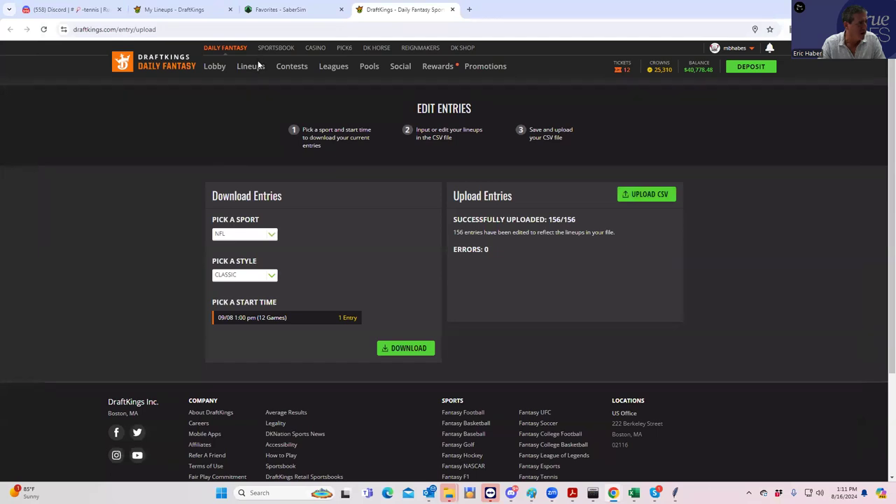
# From My Lineups, open Swap Players with sport MMA and search drafted players for 'ade'.
pyautogui.click(255, 67)
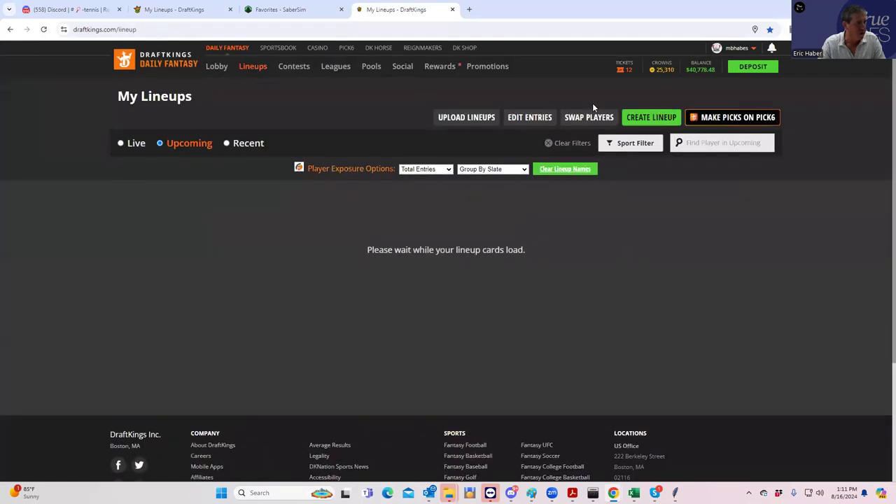
pyautogui.click(587, 117)
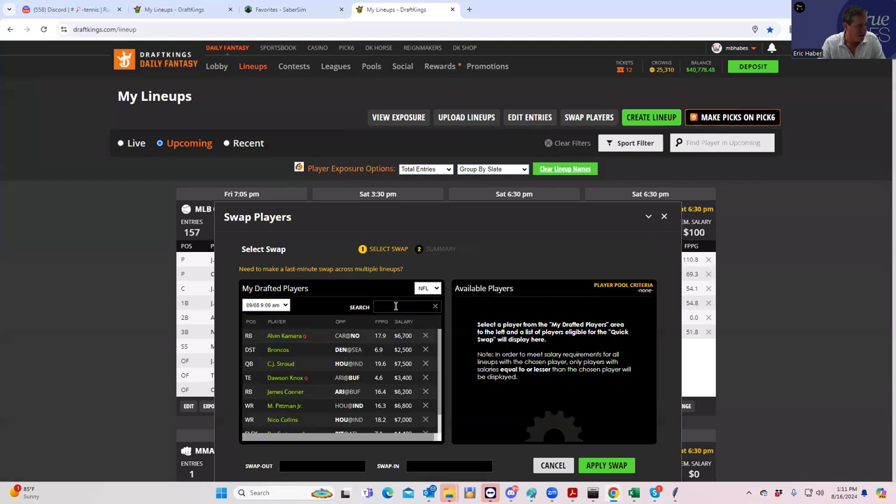
pyautogui.click(429, 289)
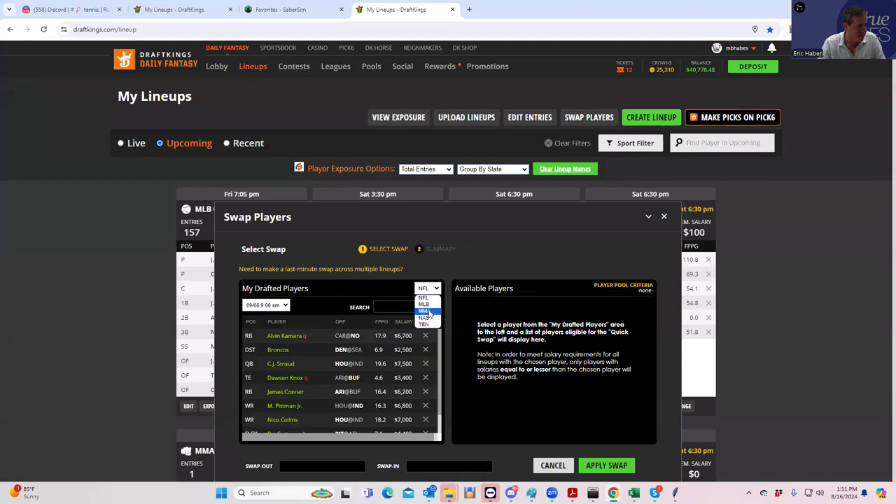
pyautogui.click(425, 311)
pyautogui.click(401, 305)
pyautogui.write('ade')
# Swap Israel Adesanya out for Dricus Du Plessis across all lineups, review the summary, and close it.
pyautogui.click(429, 337)
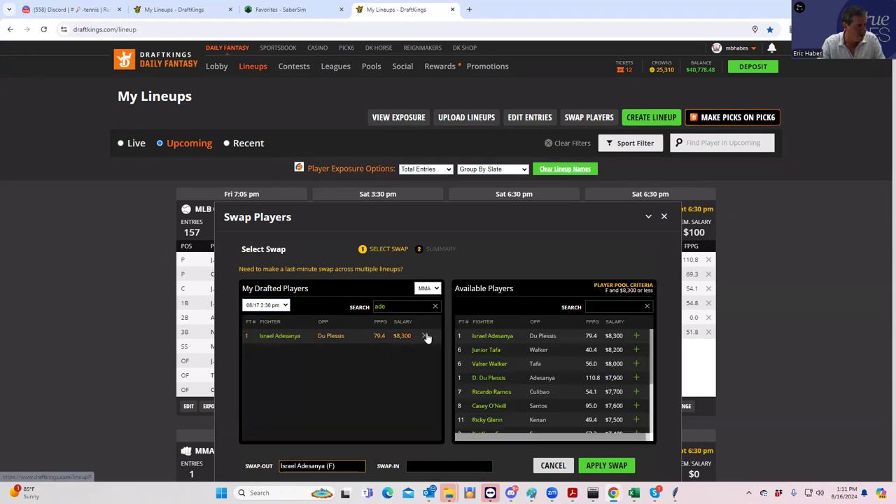
pyautogui.click(637, 378)
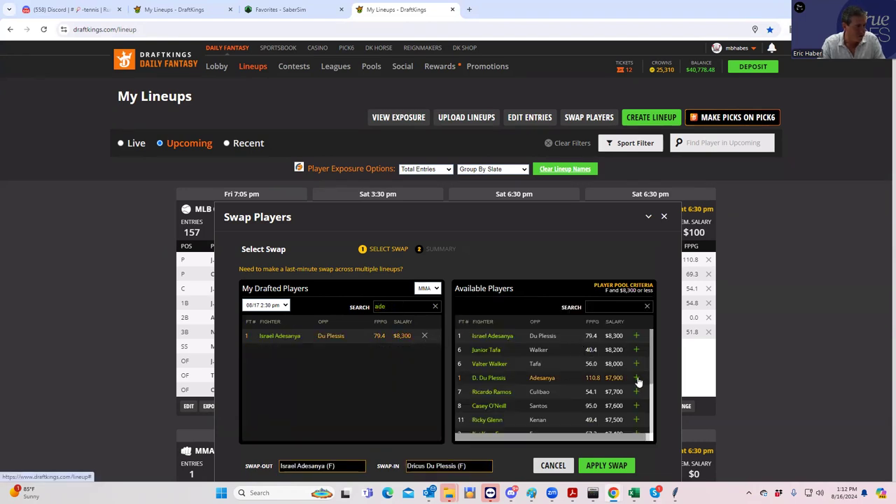
pyautogui.click(606, 467)
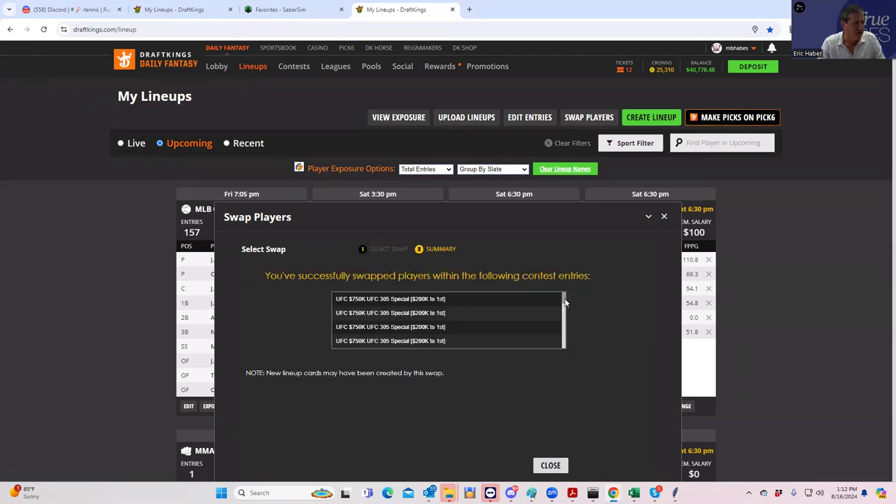
pyautogui.moveTo(564, 299); pyautogui.dragTo(561, 349)
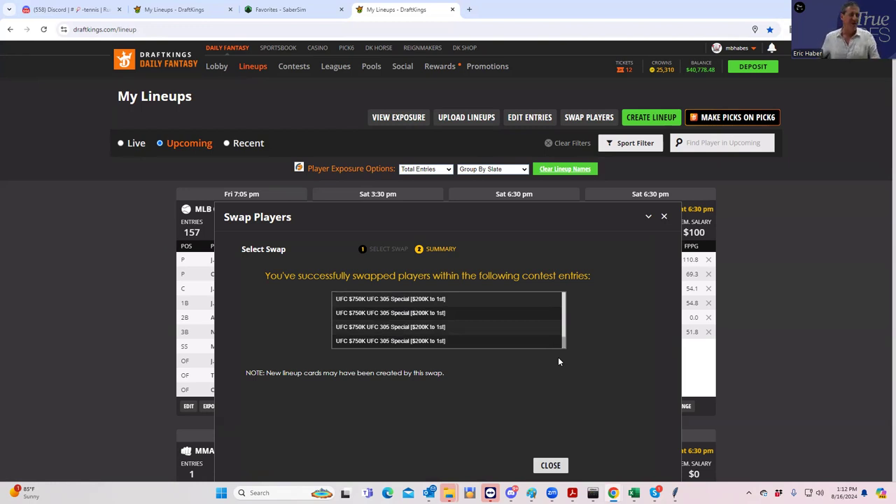
pyautogui.click(665, 217)
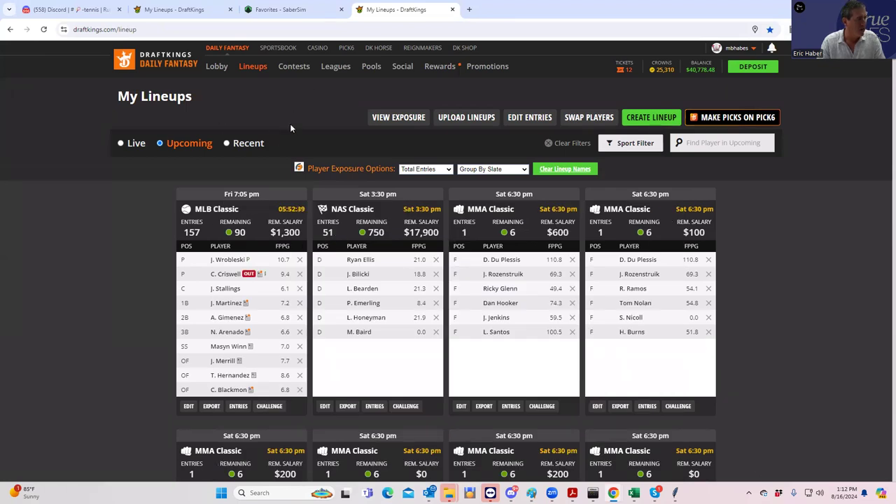
# Search upcoming lineups for 'ade', then clear the Find Player box.
pyautogui.click(707, 140)
pyautogui.write('ade')
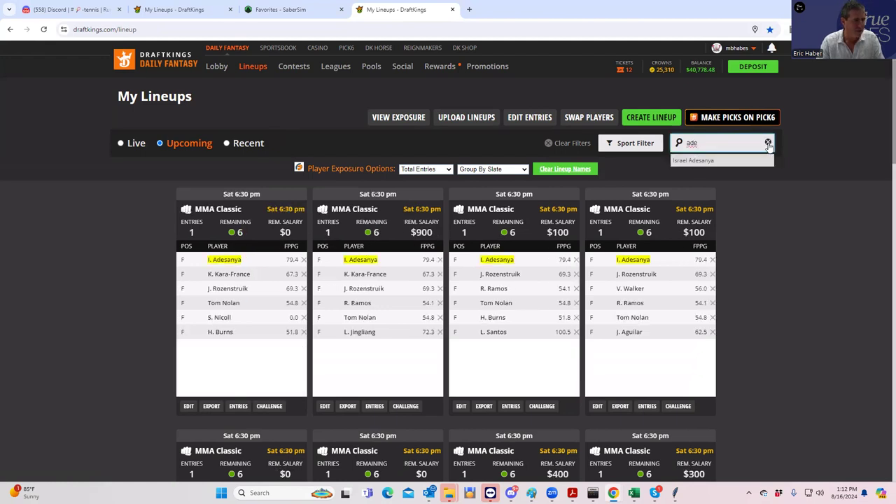
pyautogui.click(768, 143)
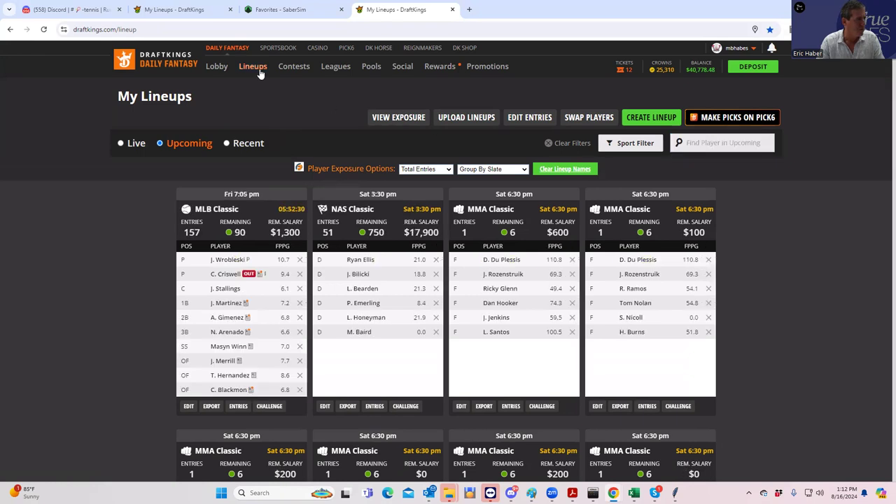
# Visit Edit Entries, view the Pick a Sport list without changing it, and return to Lineups.
pyautogui.click(518, 119)
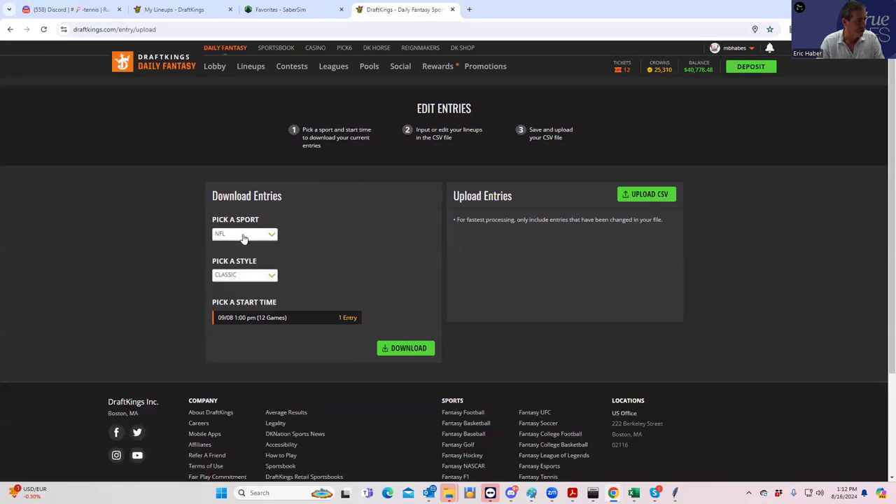
pyautogui.click(243, 238)
pyautogui.click(382, 217)
pyautogui.click(247, 73)
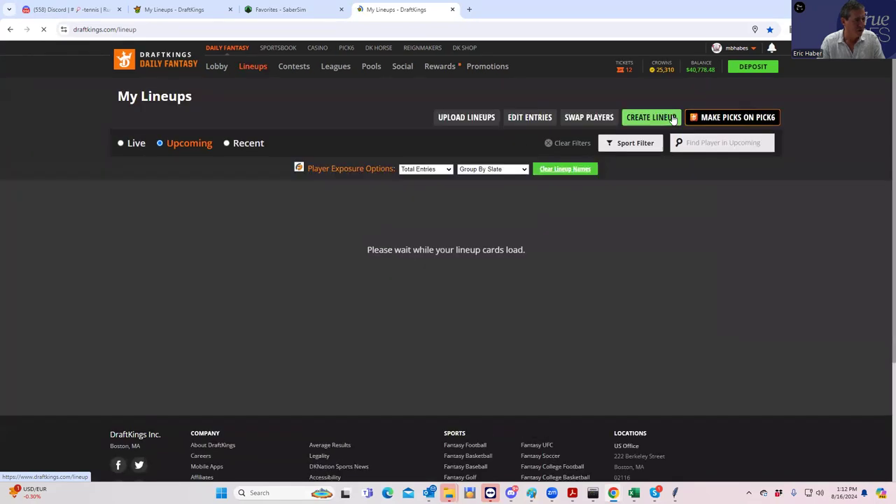
# In Swap Players, search MMA drafted players for 'ade' to confirm Adesanya is gone.
pyautogui.click(661, 118)
pyautogui.click(593, 119)
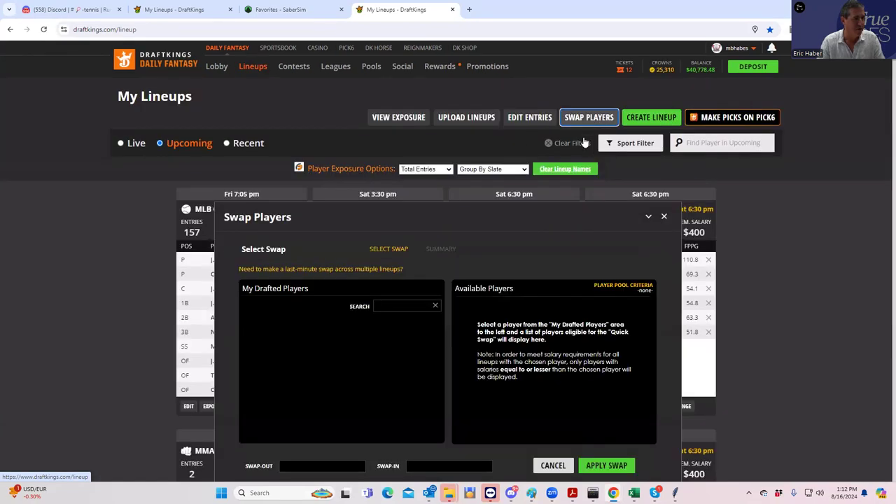
pyautogui.click(384, 307)
pyautogui.write('ade')
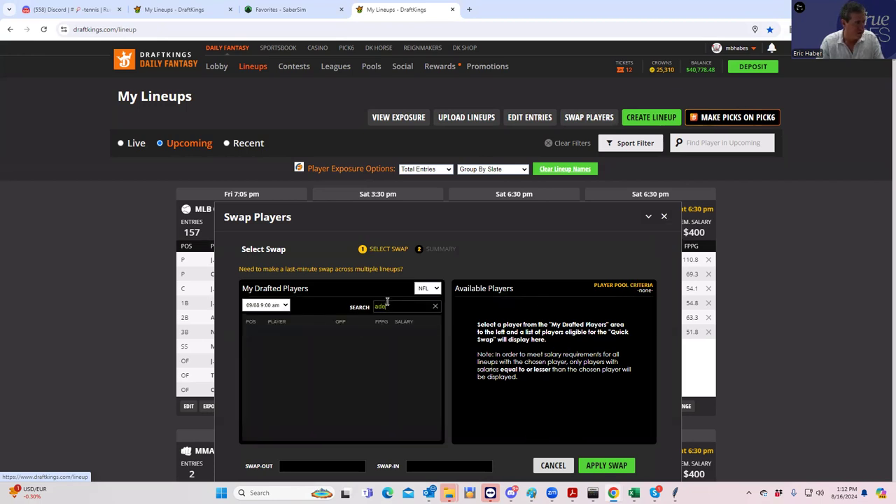
pyautogui.click(437, 288)
pyautogui.click(425, 310)
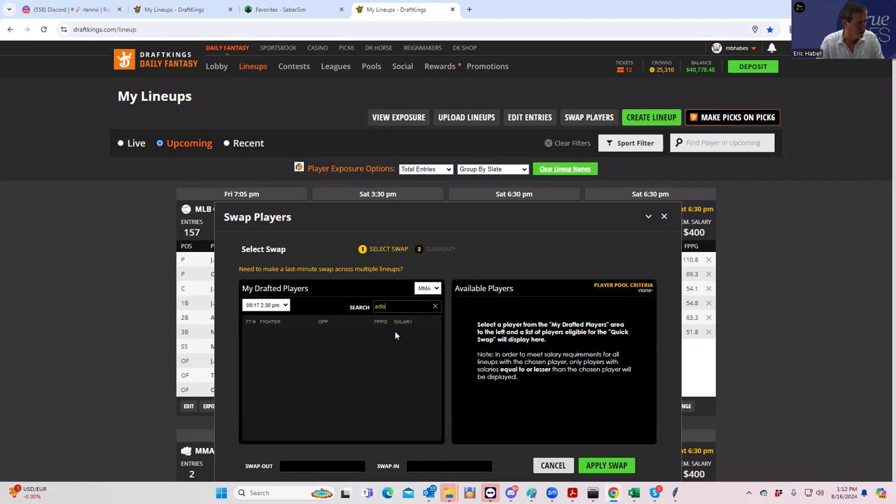
# Close the swap window and reload the My Lineups page.
pyautogui.click(664, 218)
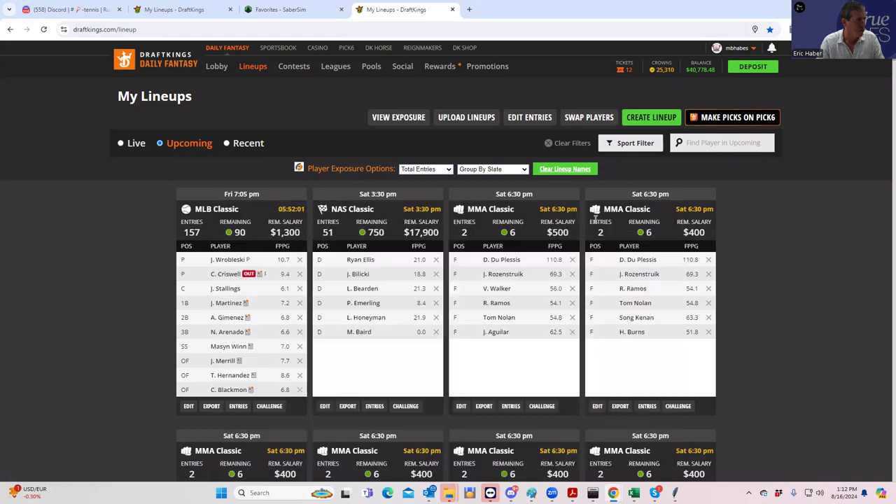
pyautogui.click(196, 31)
pyautogui.press('Return')
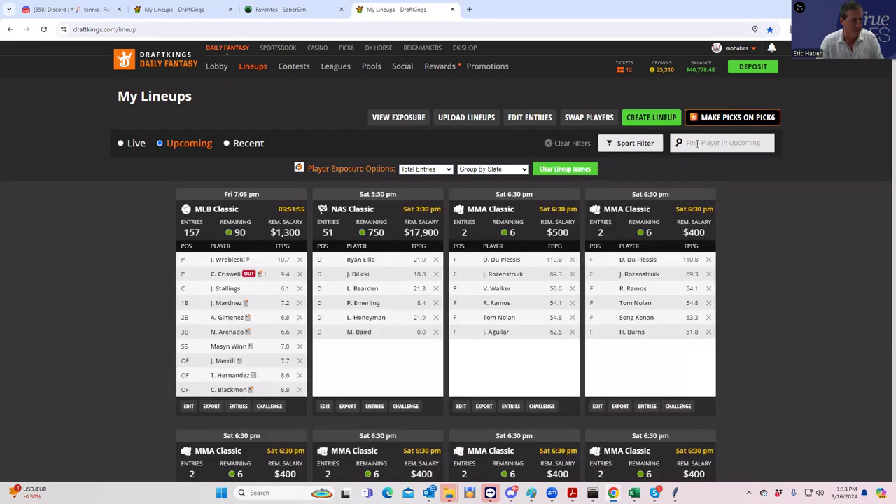
# Search upcoming DraftKings lineups for 'ade' to confirm none remain, then clear the search.
pyautogui.click(696, 143)
pyautogui.write('ade')
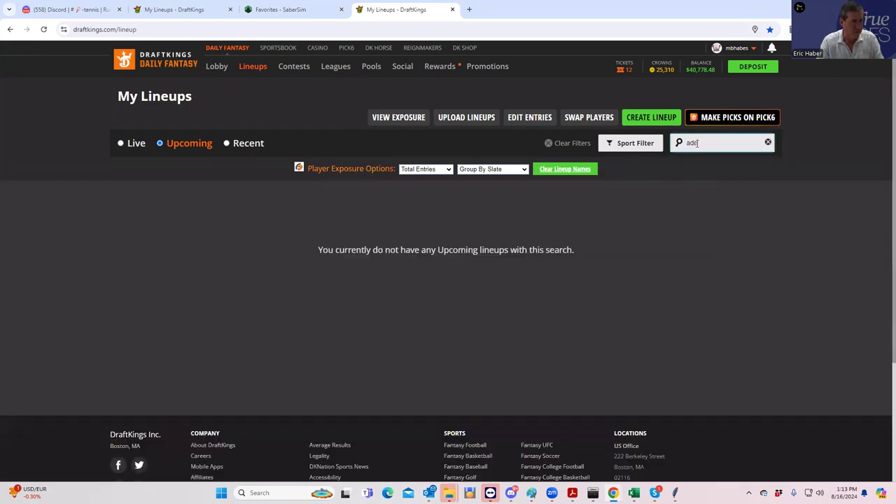
pyautogui.moveTo(707, 143); pyautogui.dragTo(684, 149)
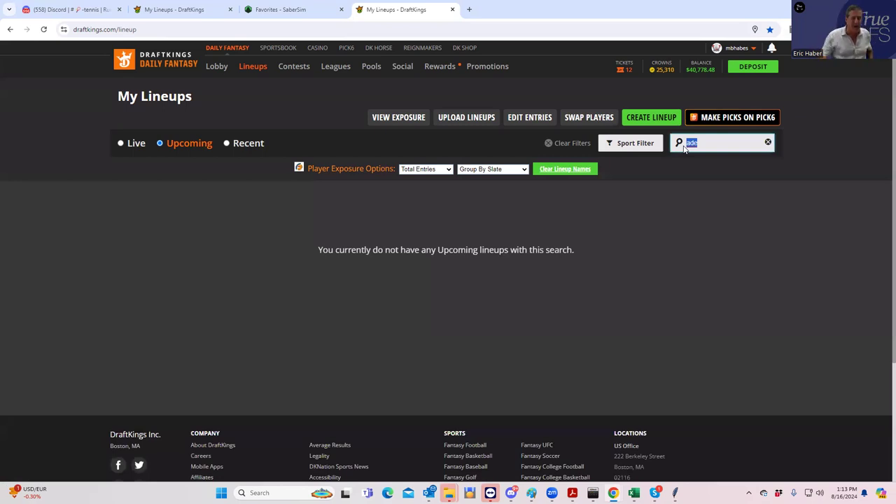
pyautogui.press('BackSpace')
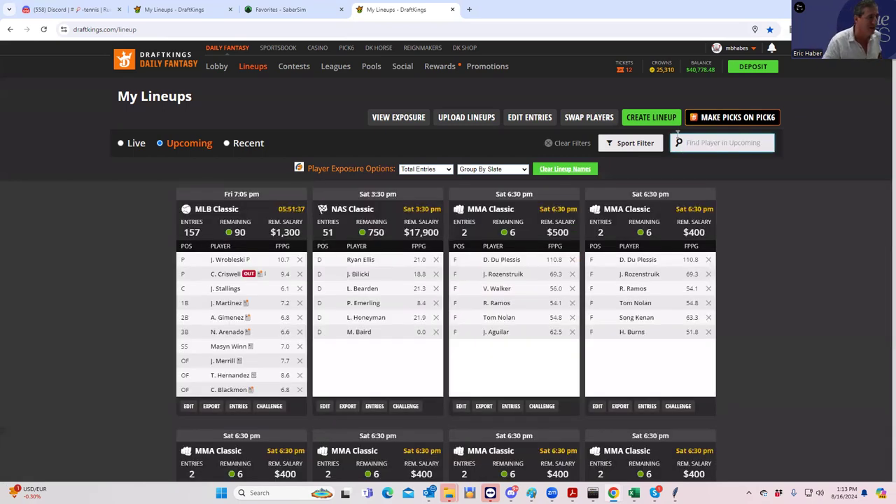
# Scroll through the MMA lineup cards on the second My Lineups page, each built around Du Plessis.
pyautogui.click(273, 10)
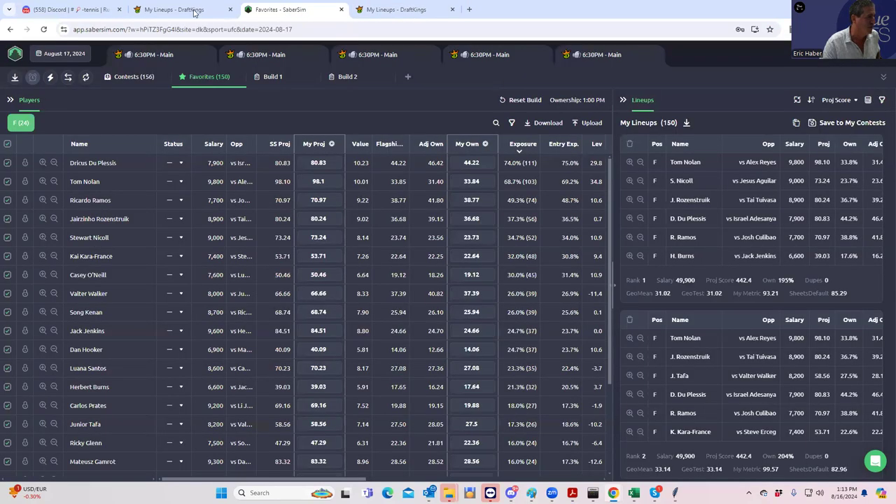
pyautogui.click(196, 10)
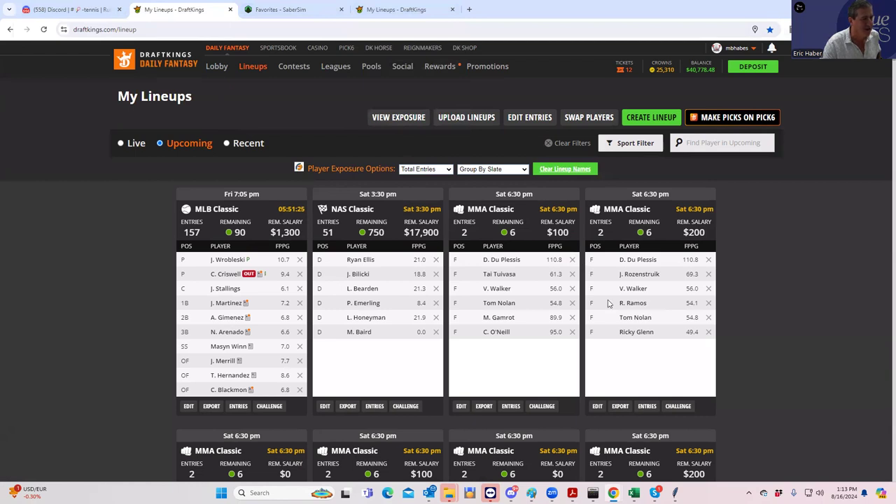
pyautogui.scroll(-2, 606, 301)
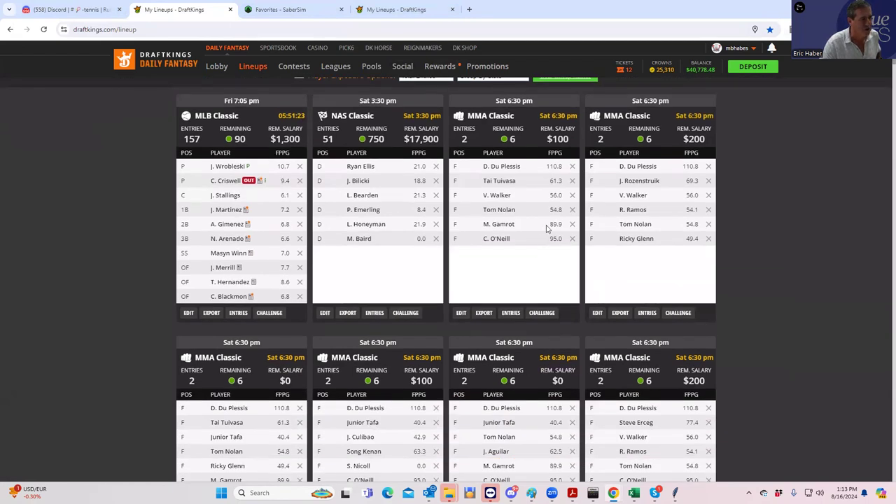
pyautogui.scroll(2, 546, 231)
pyautogui.scroll(-3, 546, 231)
pyautogui.scroll(-2, 548, 229)
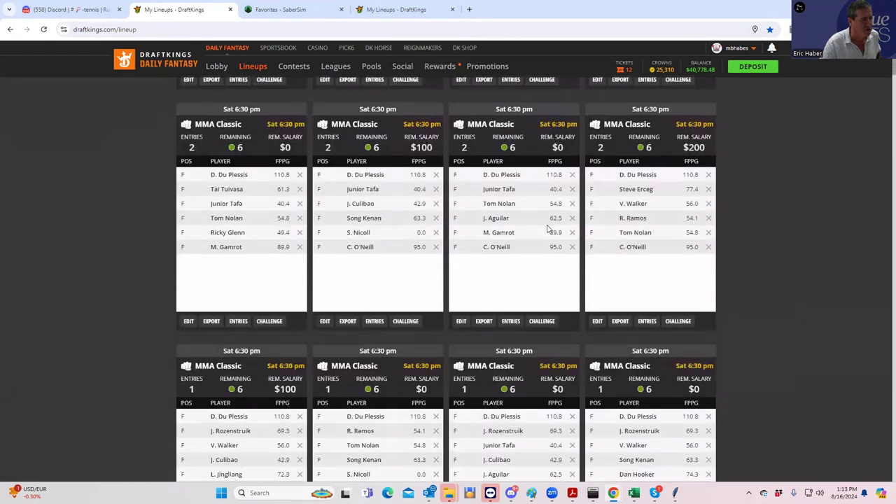
pyautogui.scroll(3, 548, 228)
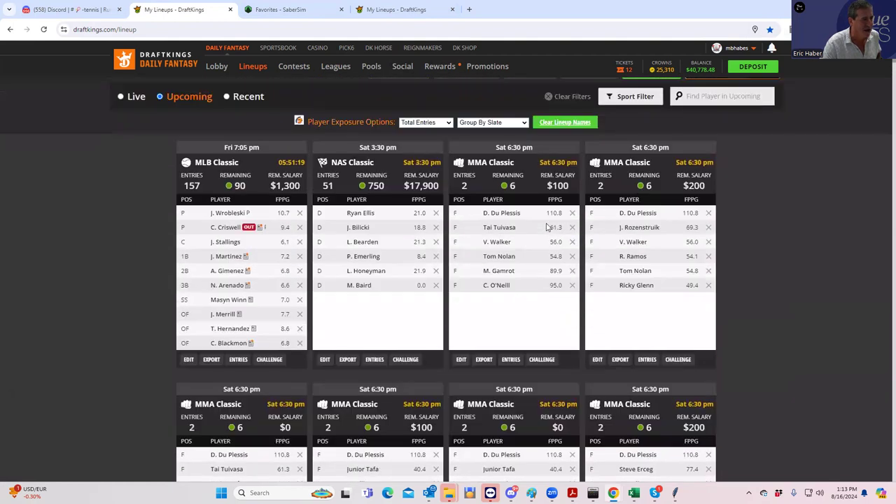
pyautogui.scroll(1, 543, 226)
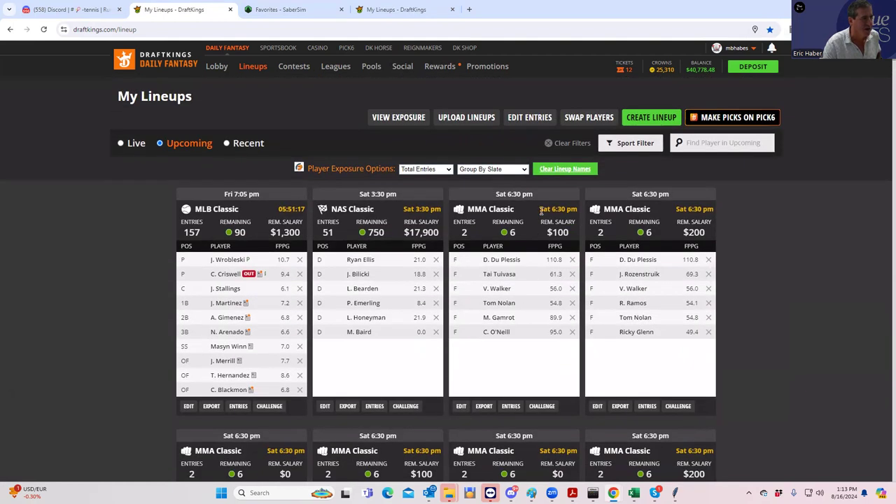
# Check the other DraftKings lineups page and the SaberSim favorites, then return to My Lineups.
pyautogui.click(382, 10)
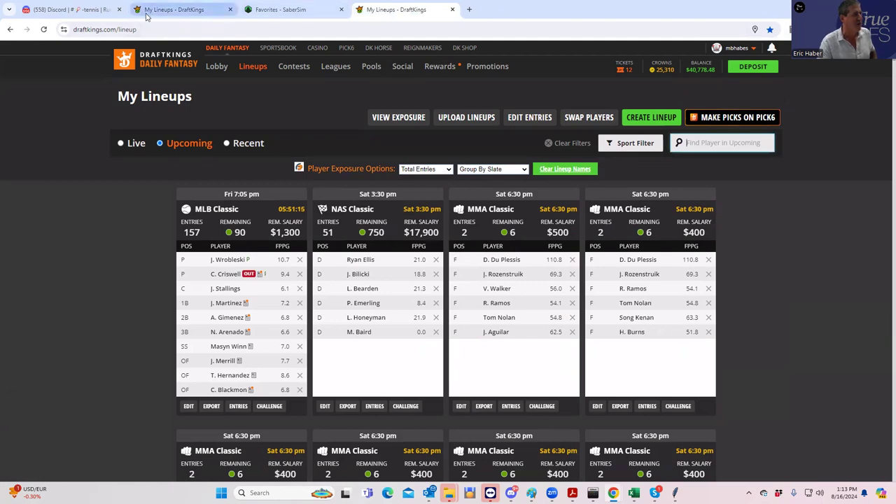
pyautogui.moveTo(154, 14)
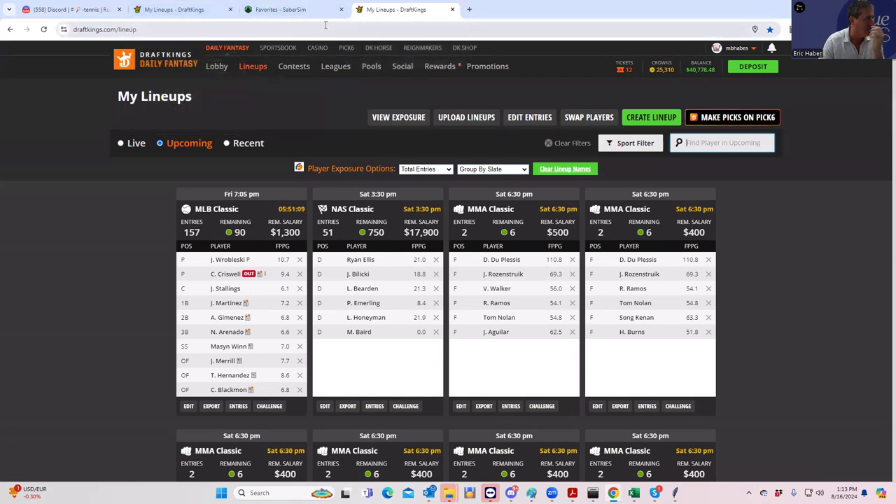
pyautogui.click(278, 13)
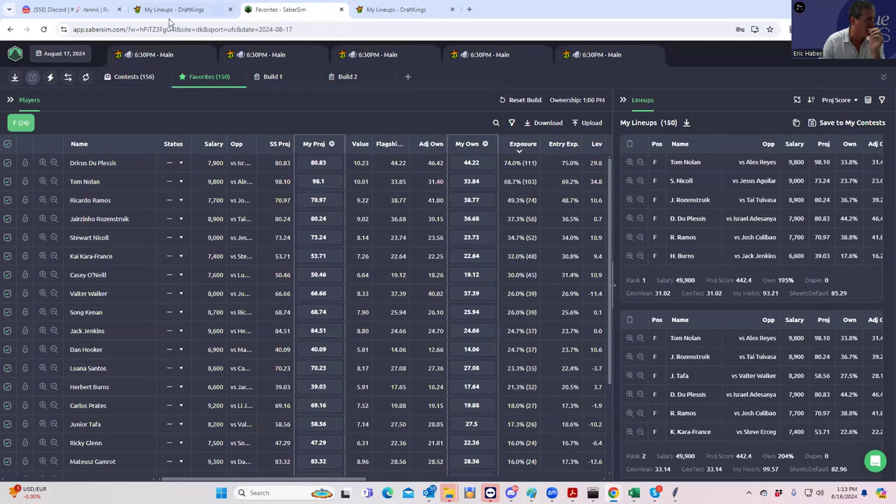
pyautogui.click(168, 14)
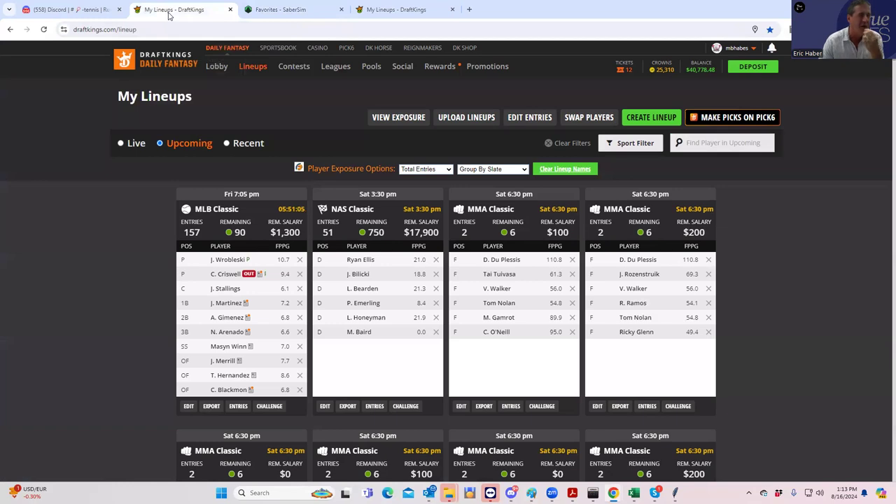